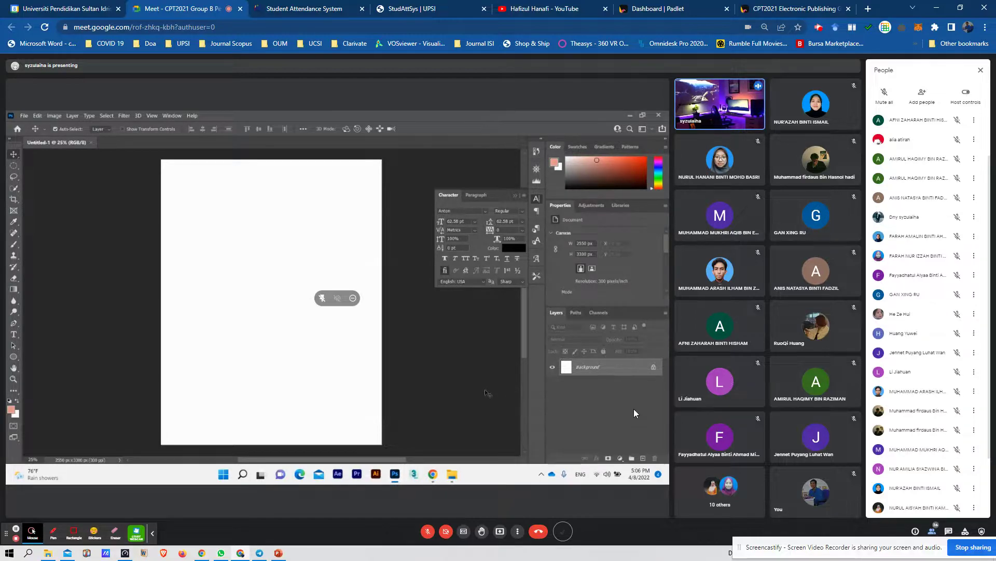
Move the screen-sharing notice above the taskbar, and unmute and mute the meeting microphone between remarks, ending with it unmuted
drag(866, 550, 814, 537)
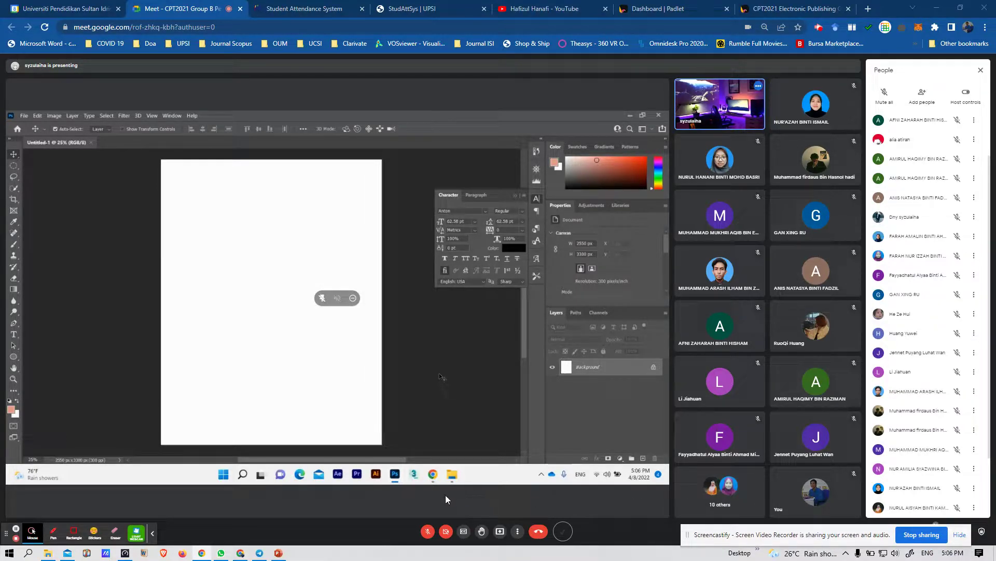
click(426, 531)
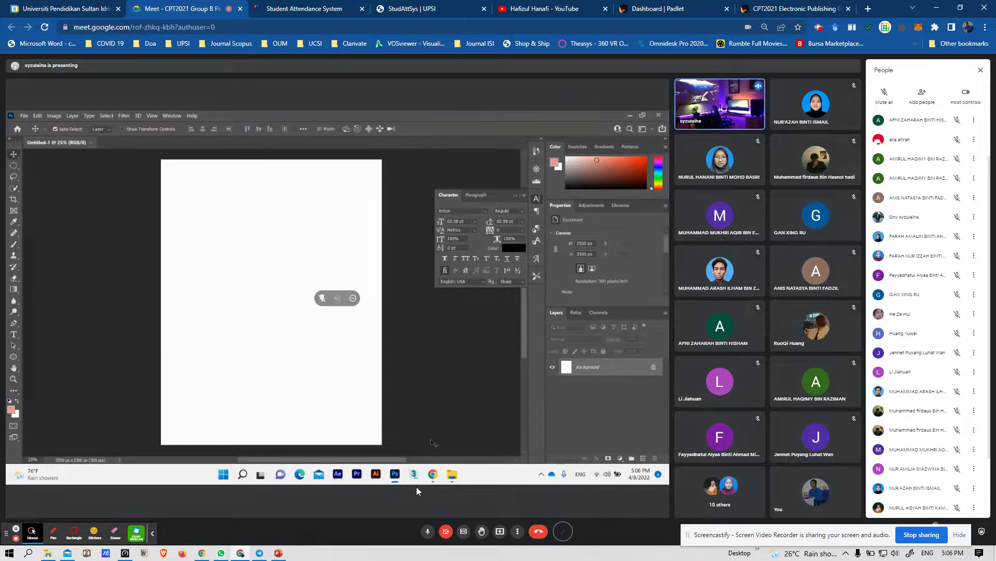
click(428, 532)
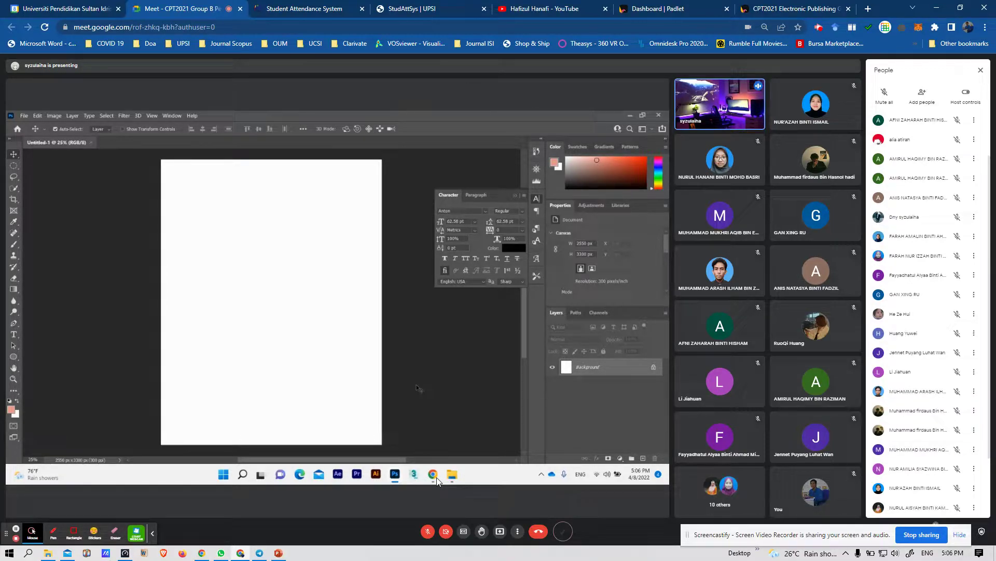
click(428, 532)
click(427, 532)
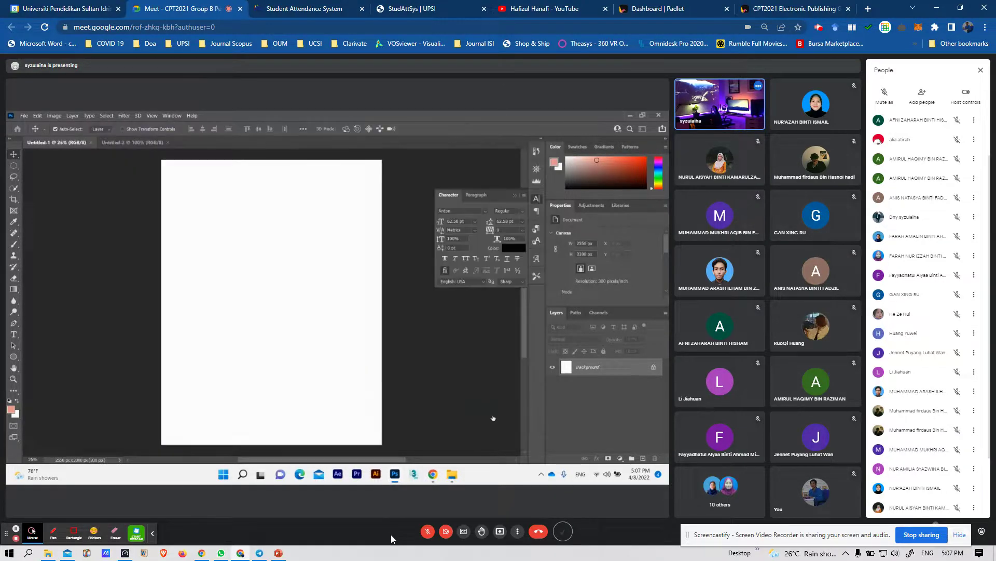
click(427, 532)
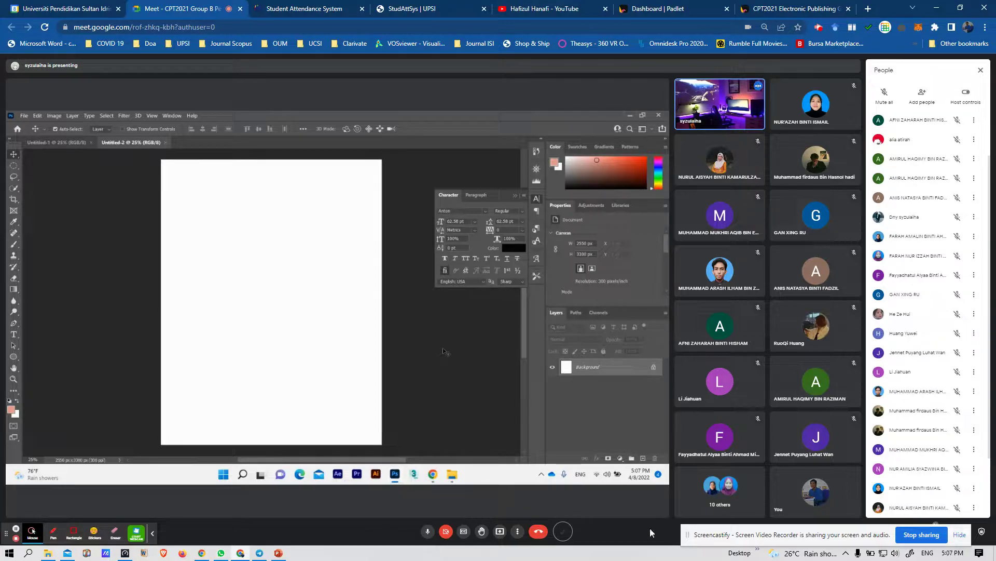
click(429, 533)
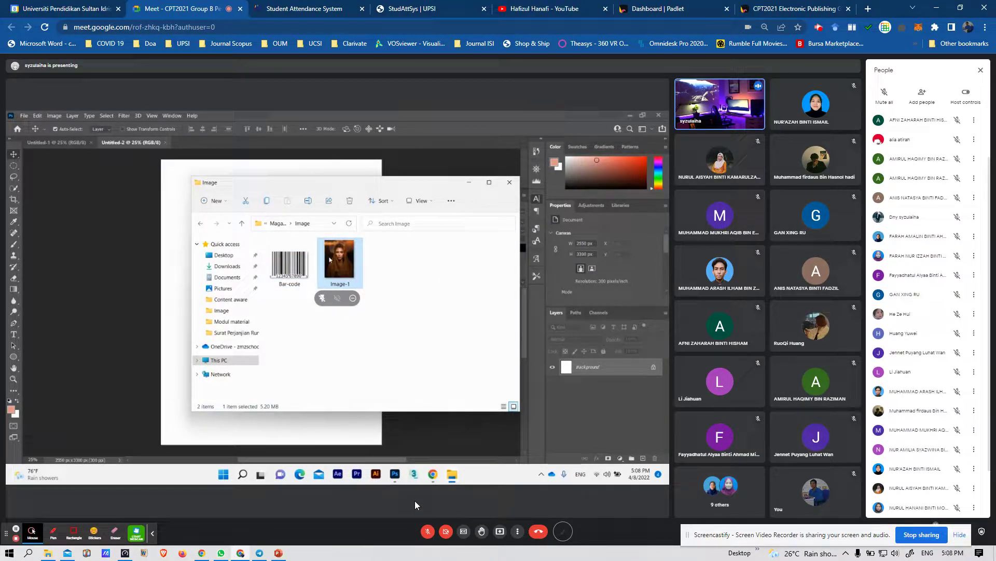
click(428, 531)
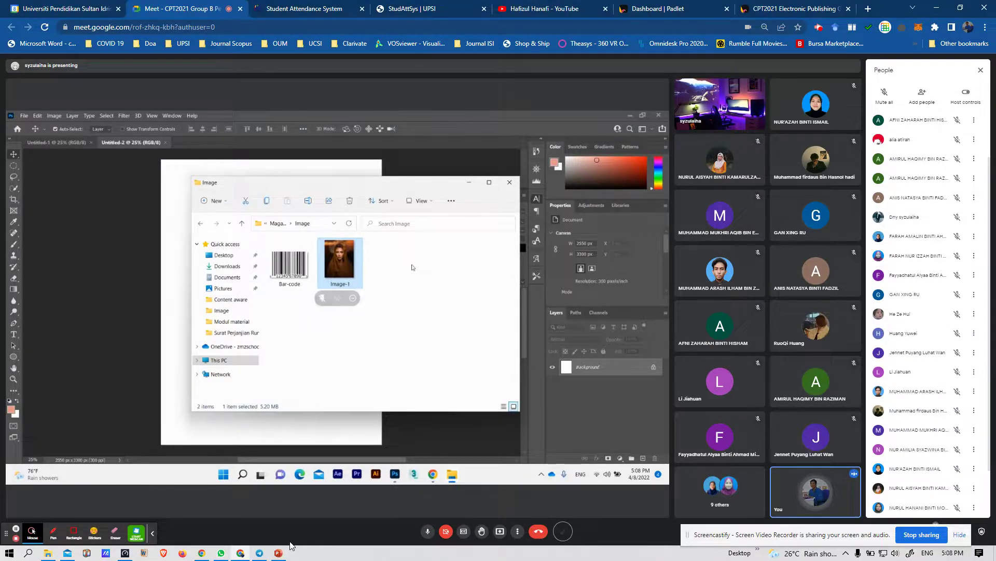
Switch to WhatsApp, open the Surau Tmn Segar group chat, and close WhatsApp to return to the meeting
click(221, 553)
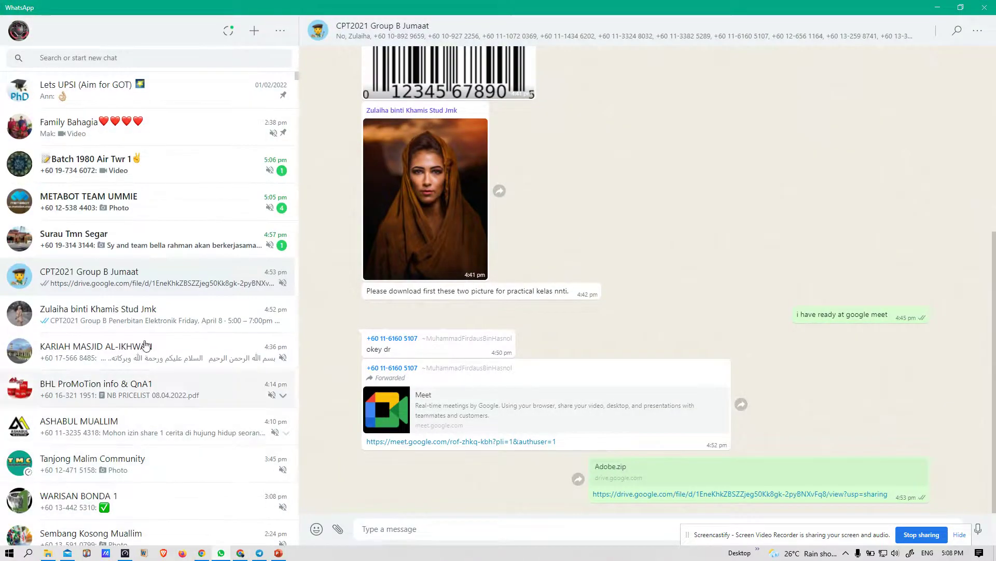
click(149, 244)
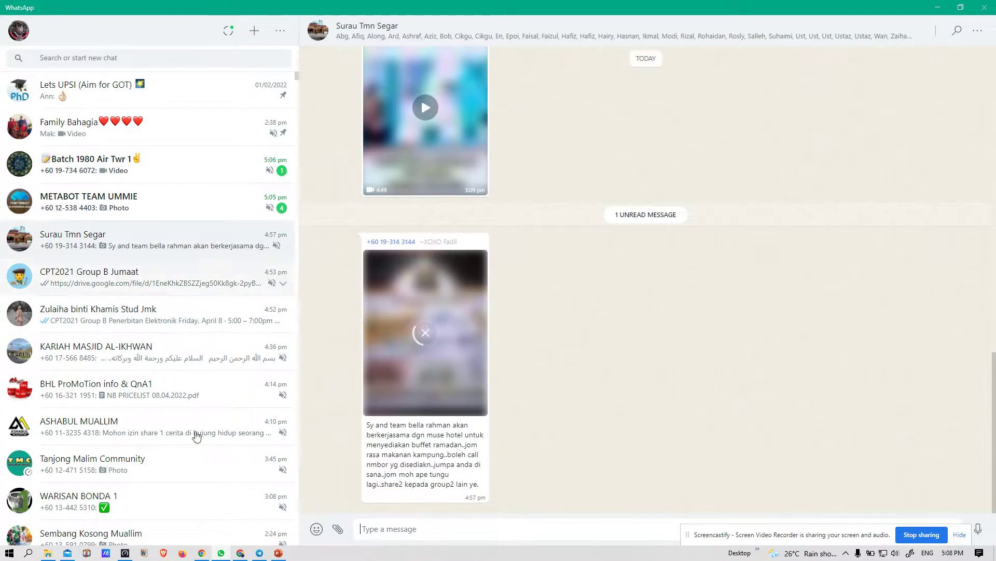
click(240, 553)
click(222, 553)
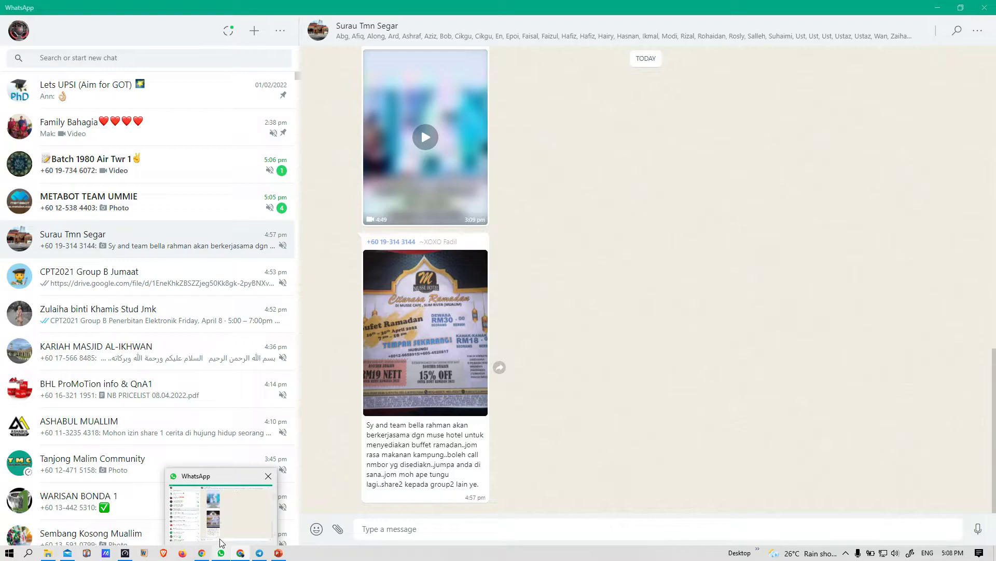
click(222, 552)
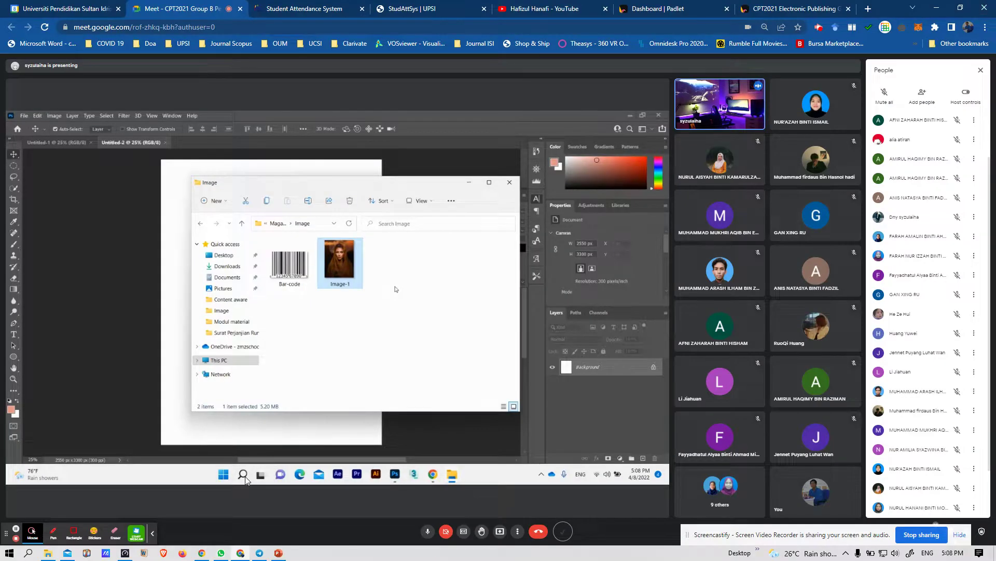
click(222, 553)
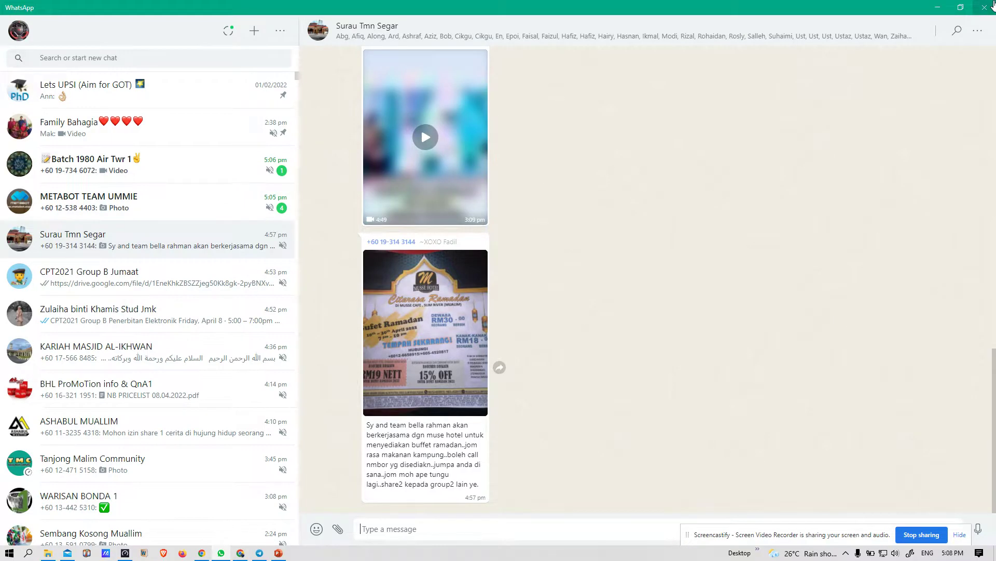
key(alt+F4)
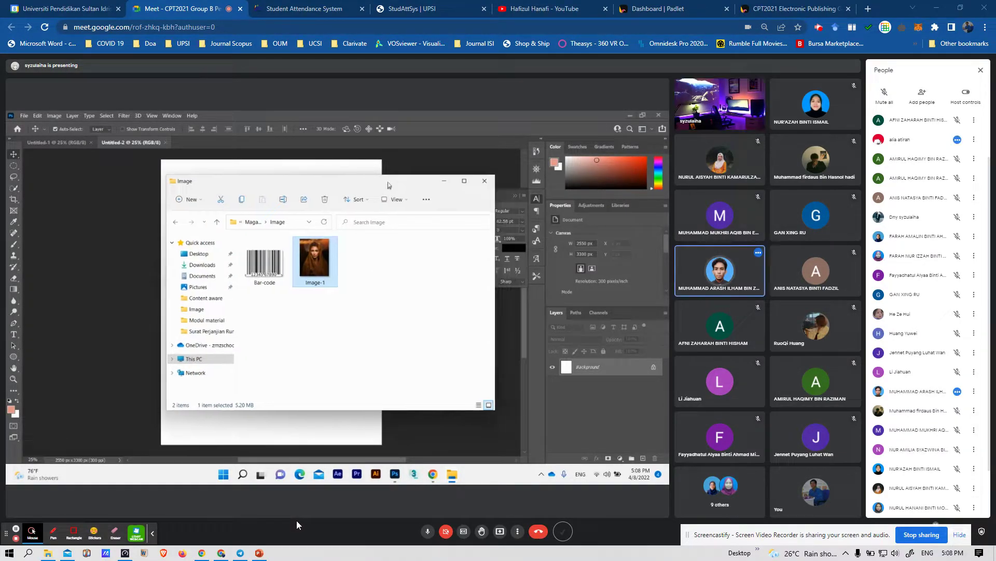
Mute the microphone, unmute it briefly during the presenter's demonstration, mute it again, and look down the participants list
click(428, 531)
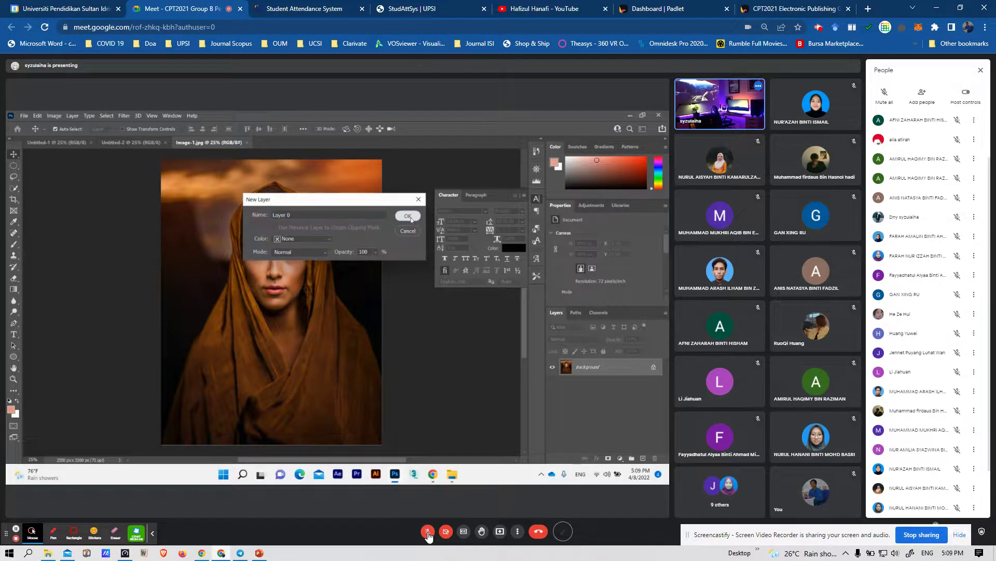
click(408, 216)
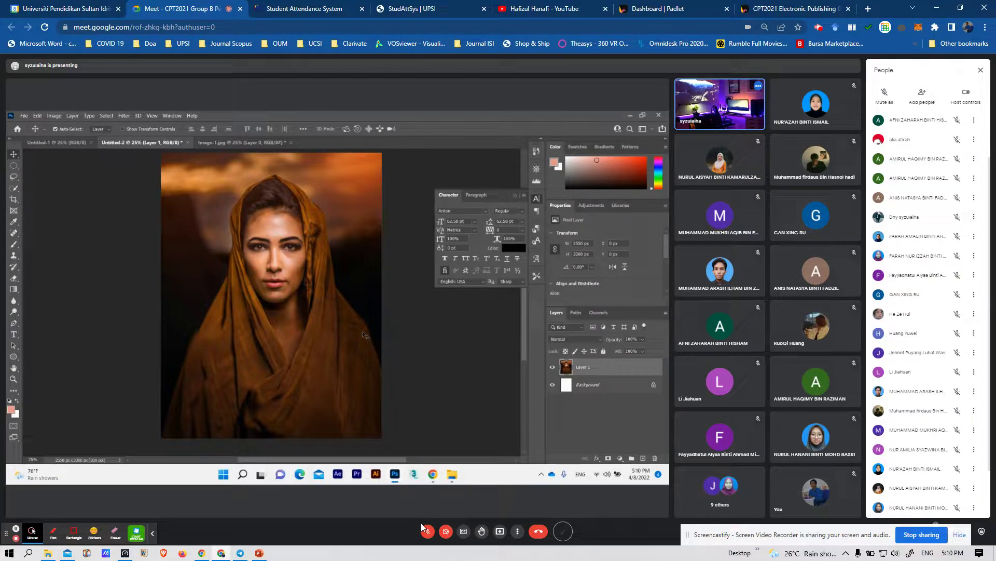
click(427, 531)
click(425, 532)
scroll(890, 488, down, 1)
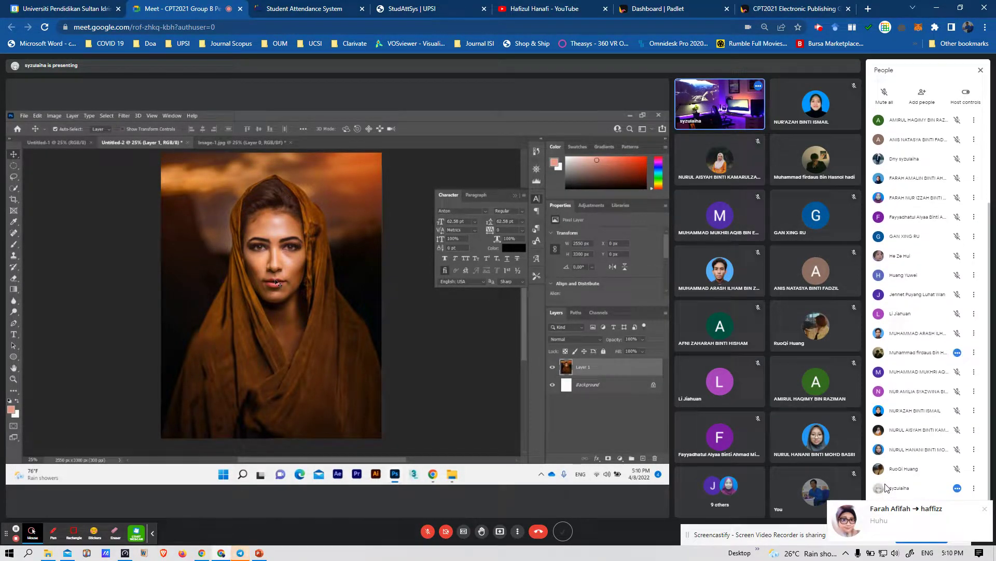
Dismiss the incoming Telegram message notifications and close the Telegram and PowerPoint windows
click(985, 511)
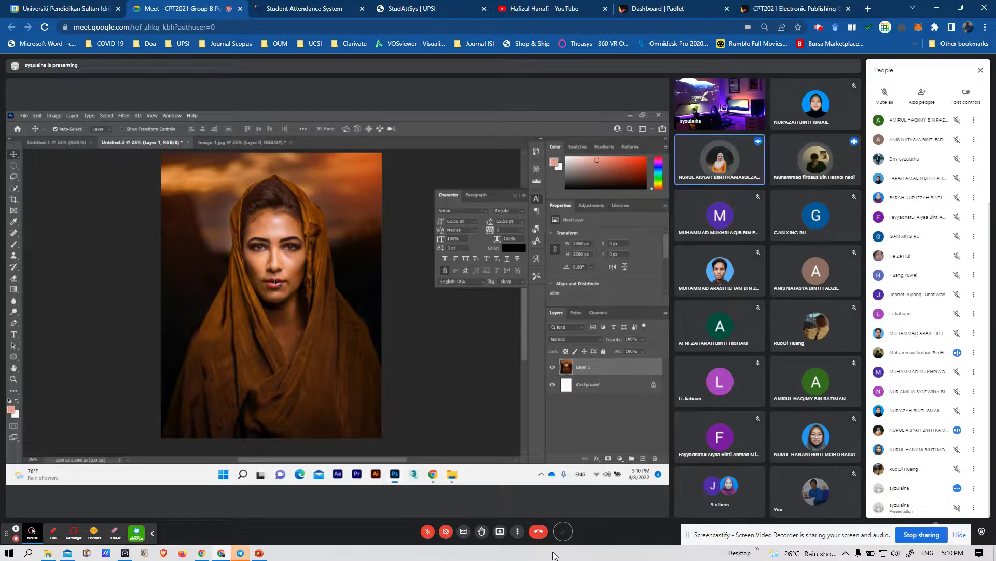
right_click(245, 554)
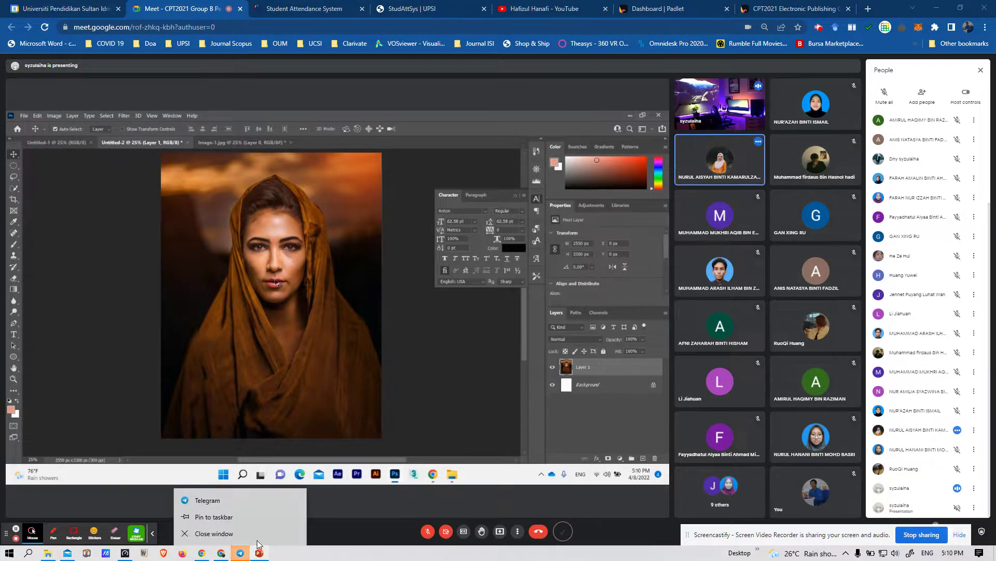
click(223, 534)
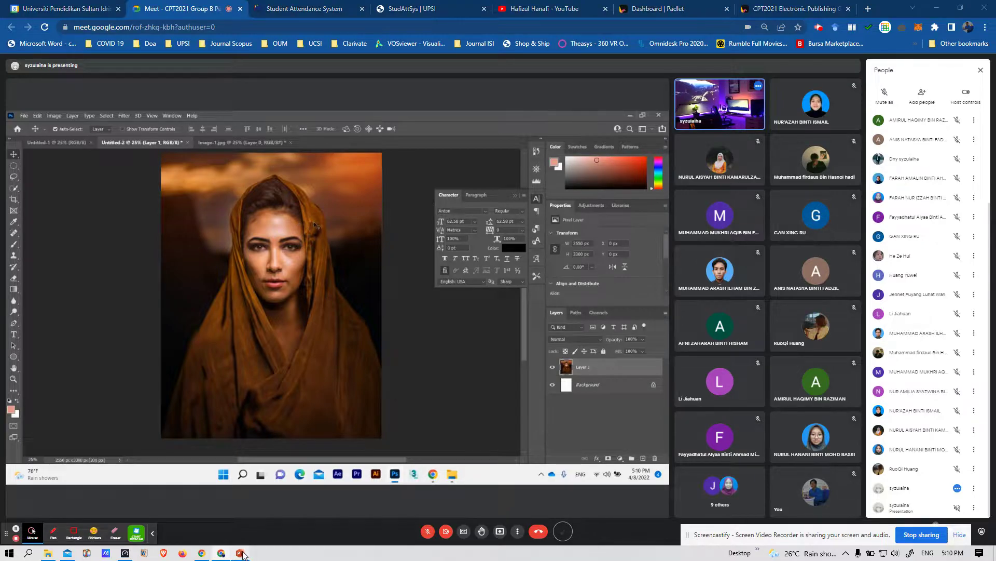
right_click(242, 553)
click(251, 534)
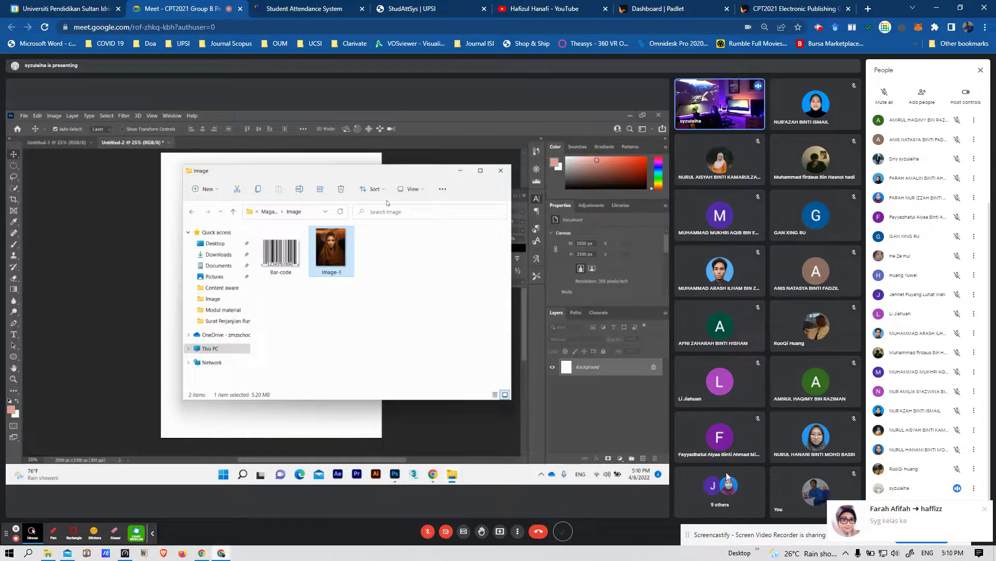
click(985, 509)
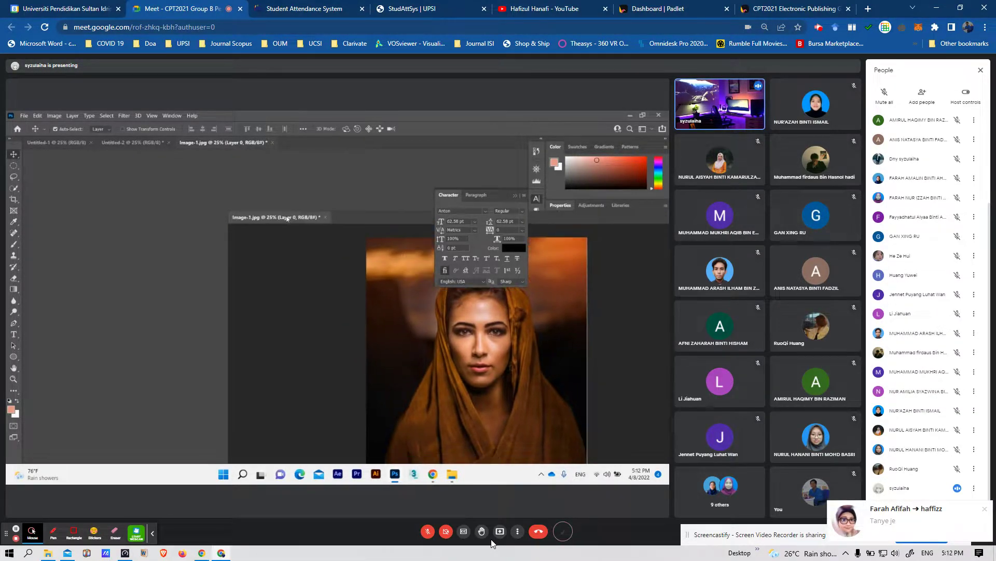
Dismiss the new message notification and quit Telegram completely from its background process
click(985, 510)
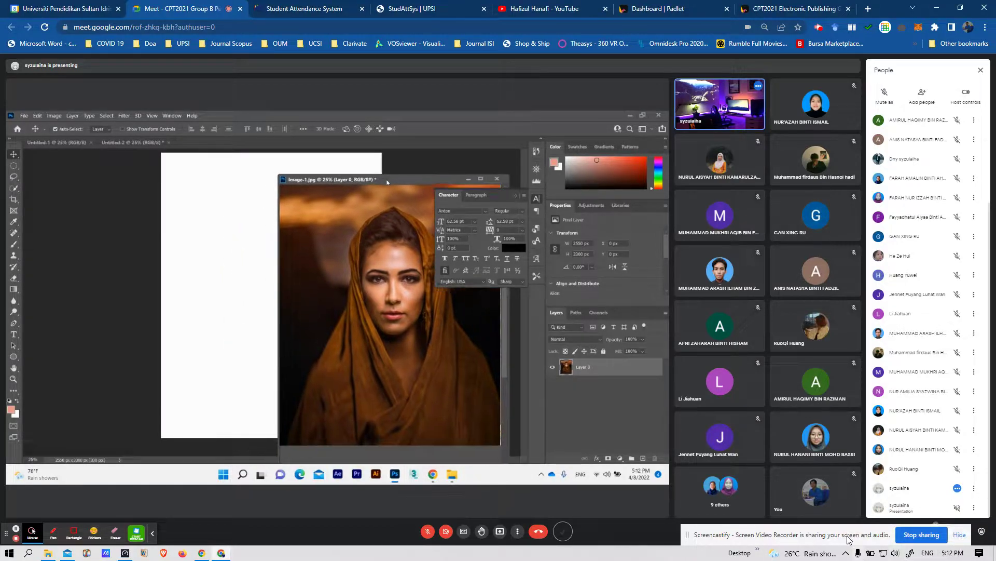
click(846, 554)
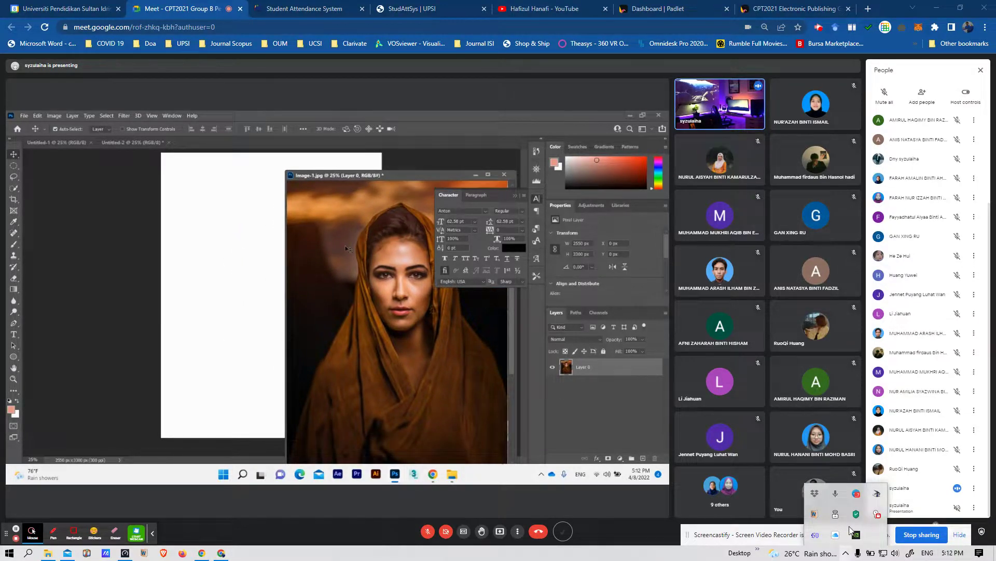
right_click(859, 499)
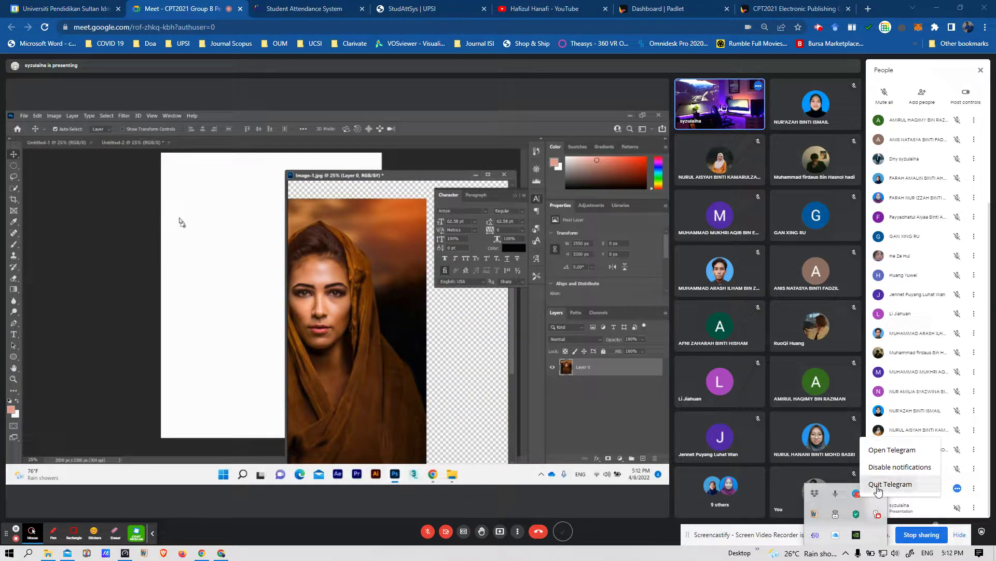
click(874, 484)
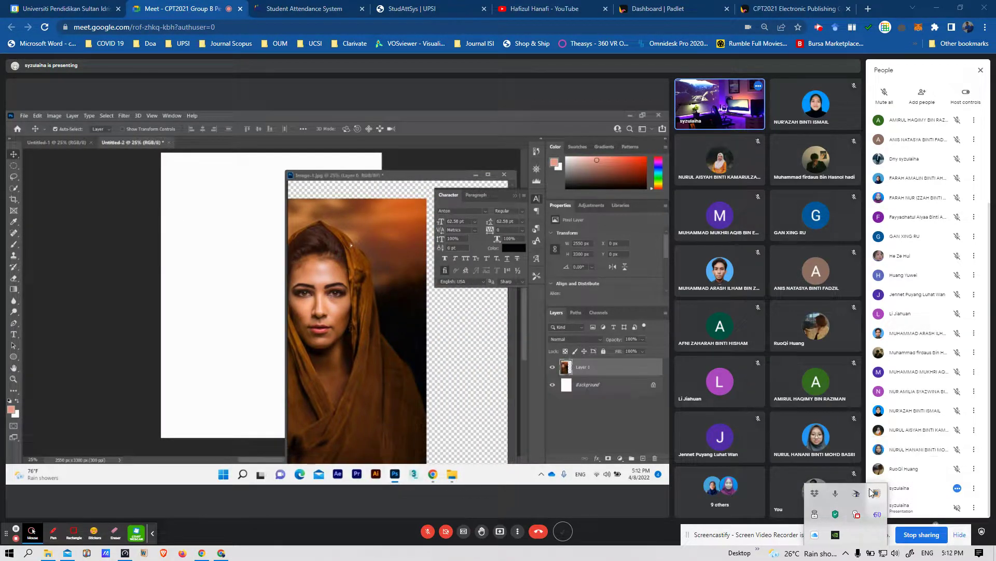
click(712, 536)
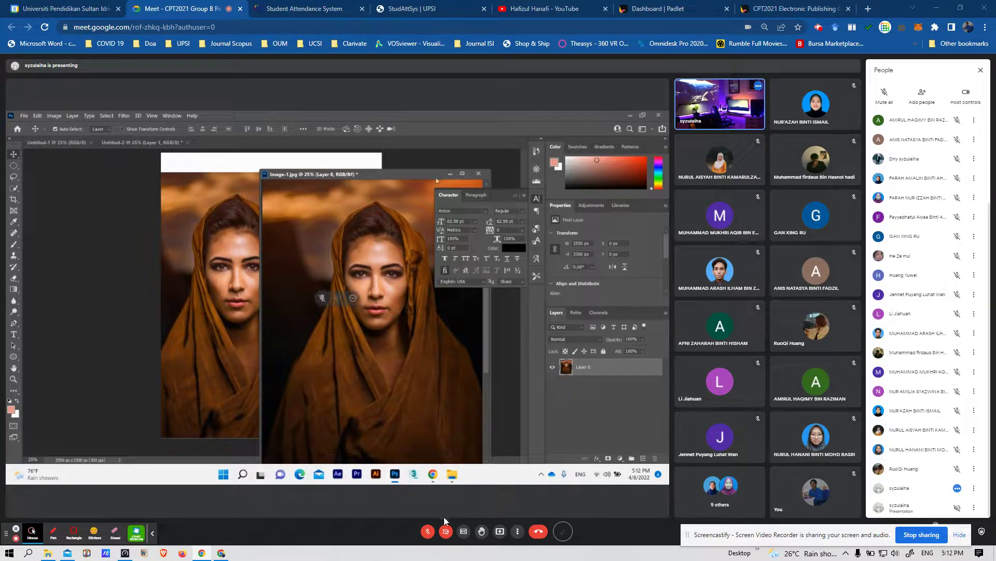
Alternate the microphone between unmuted and muted while the participants present their Photoshop work, finishing unmuted
click(428, 533)
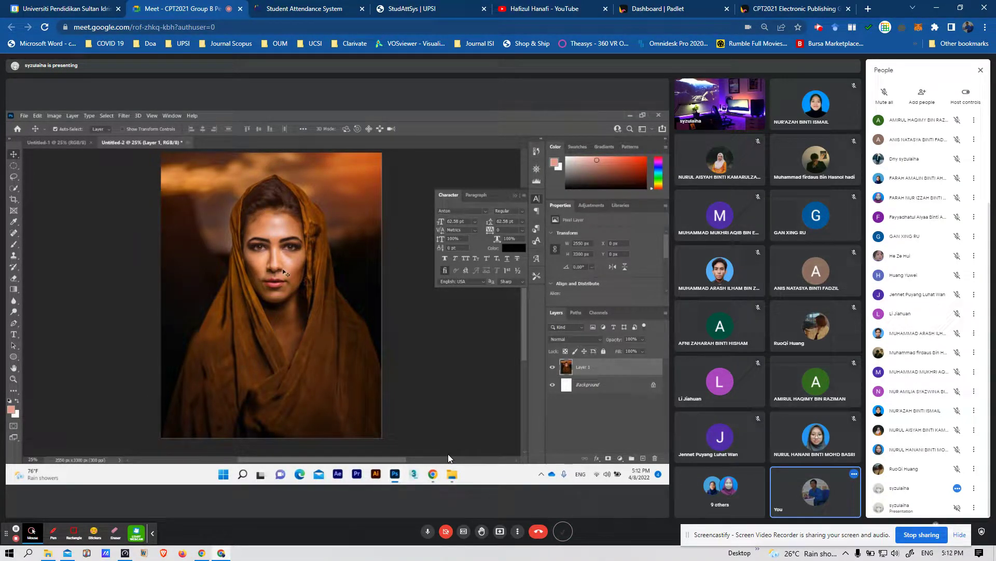
click(429, 525)
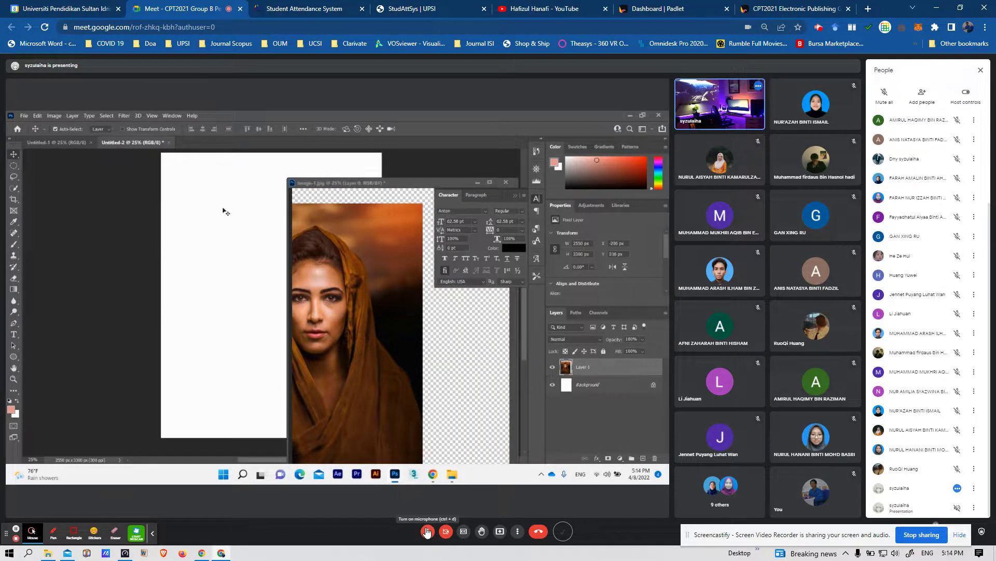
click(427, 531)
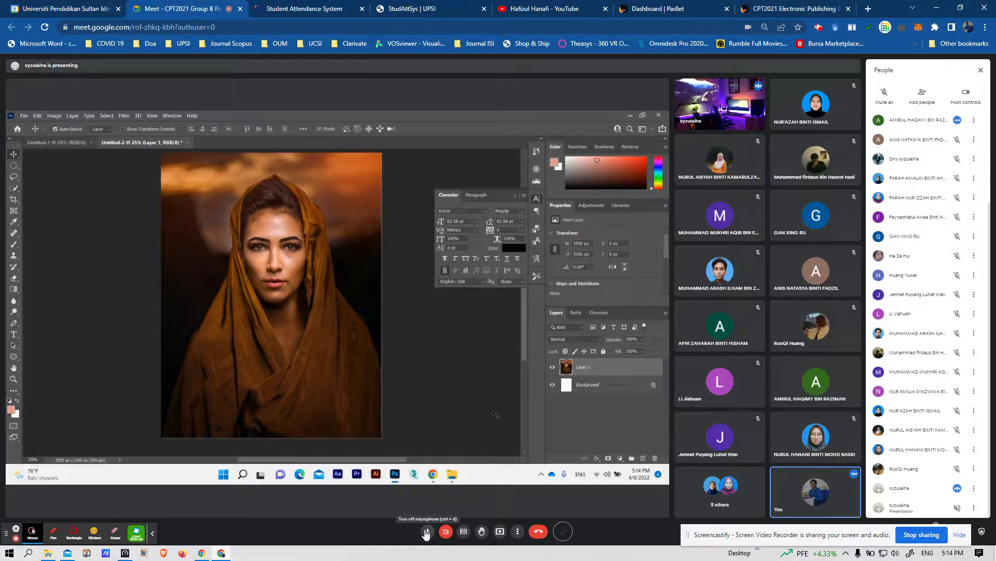
click(427, 532)
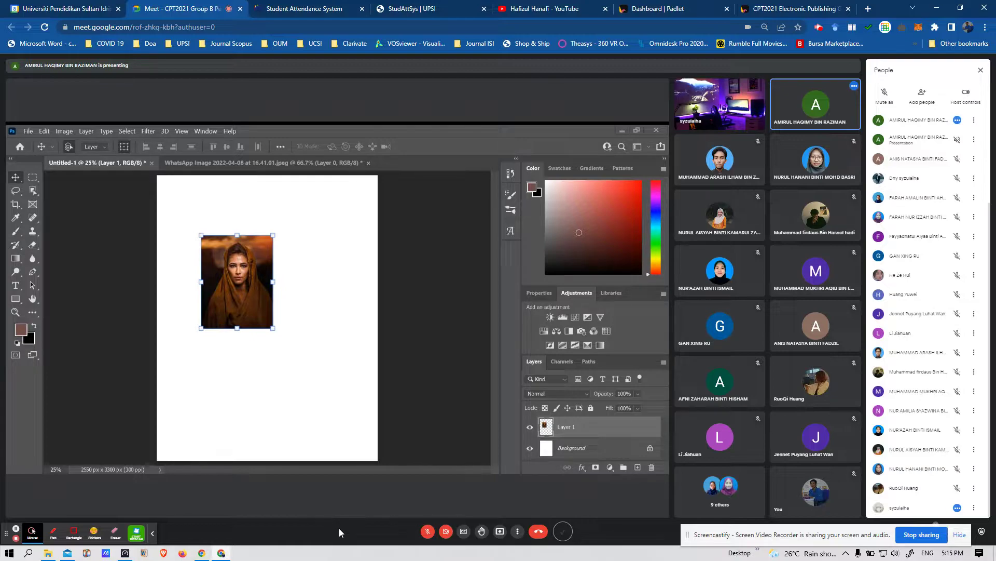
click(427, 531)
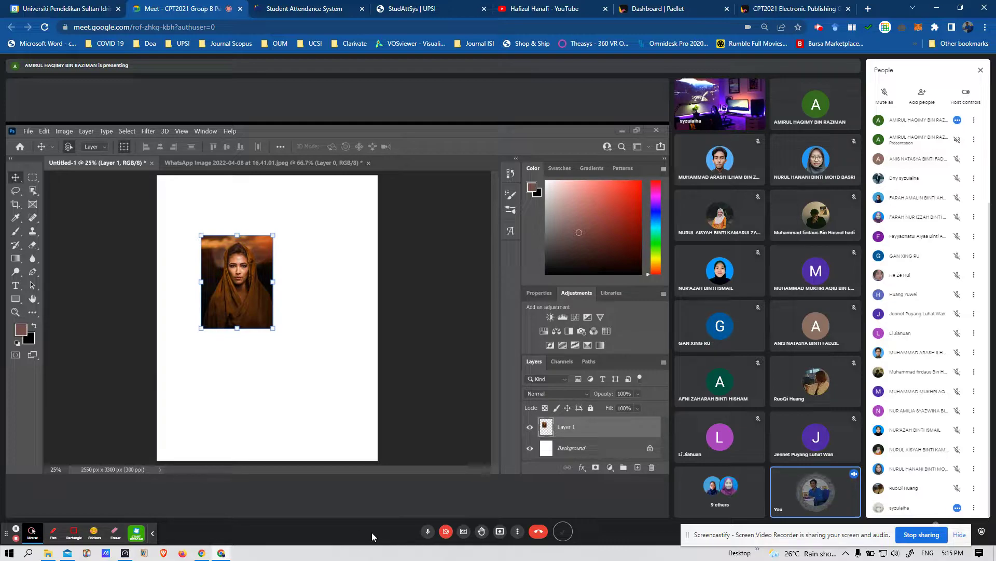
Mute the microphone while a participant speaks, and unmute it to reply
mouse_move(398, 495)
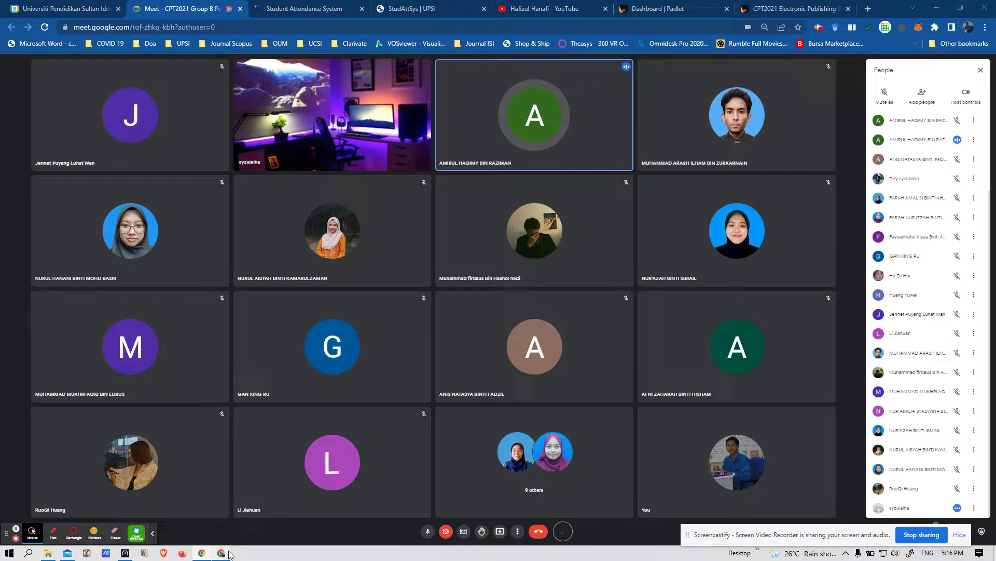
click(425, 532)
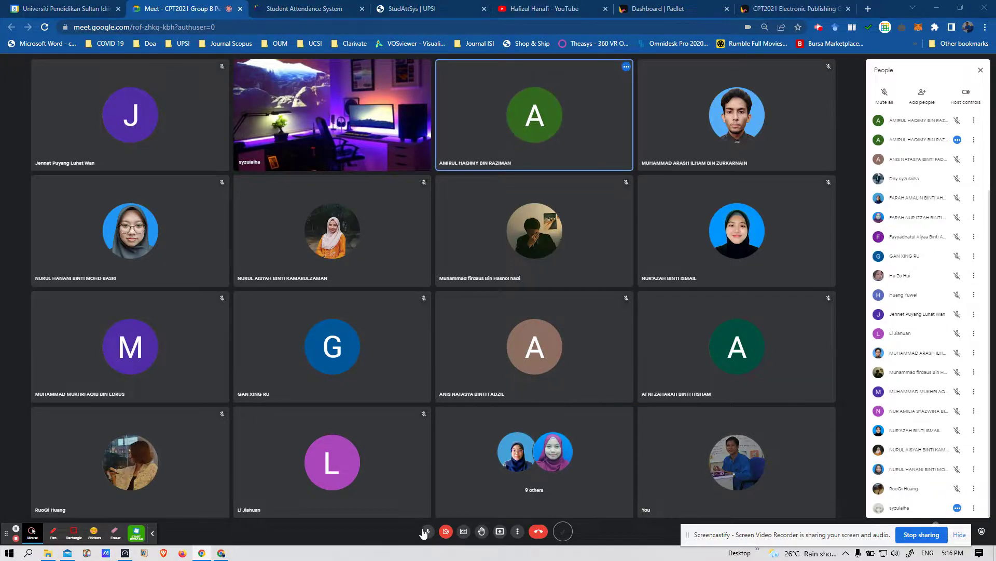
click(425, 532)
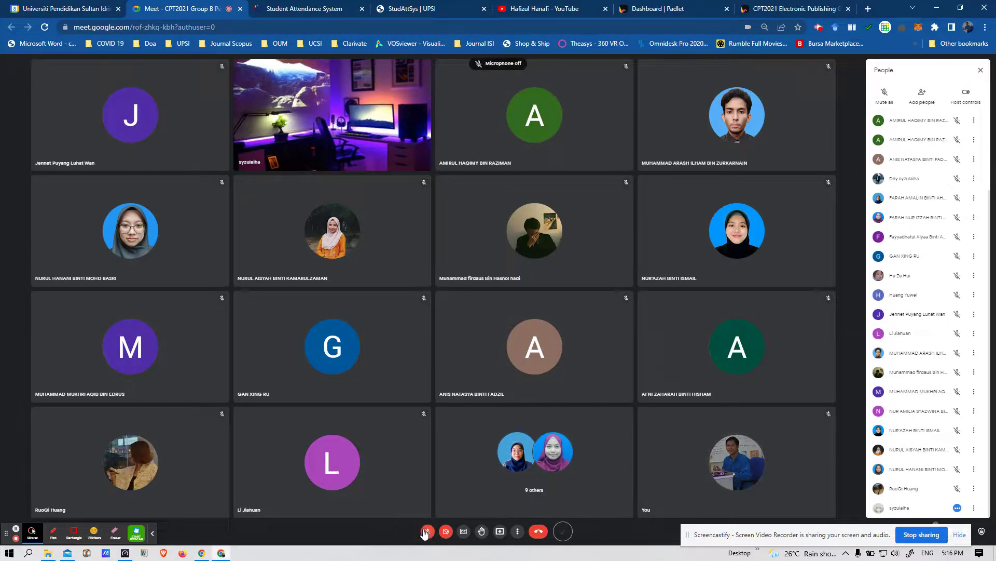
click(425, 532)
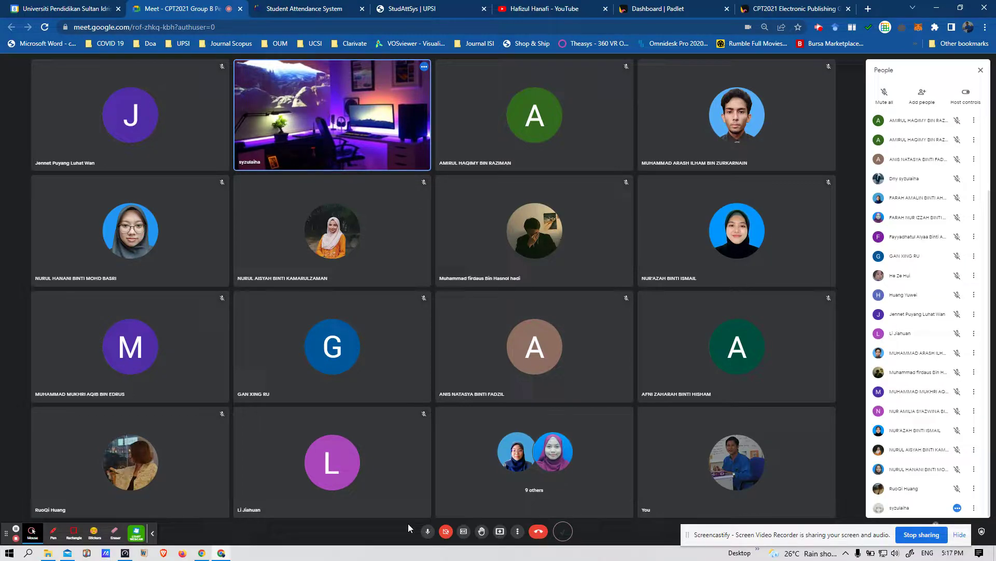
Mute the microphone while the presenter shares the portrait document
mouse_move(411, 512)
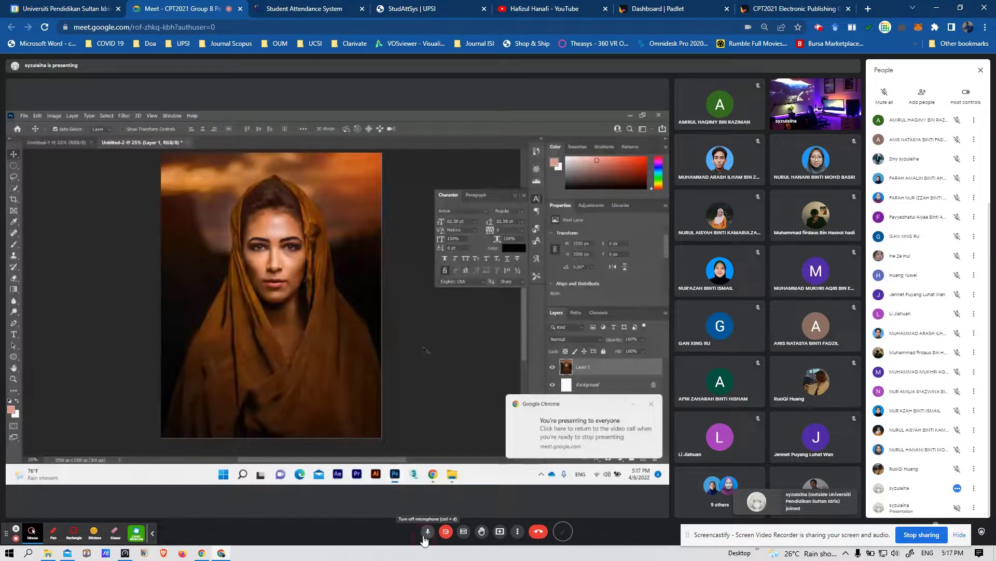
click(425, 534)
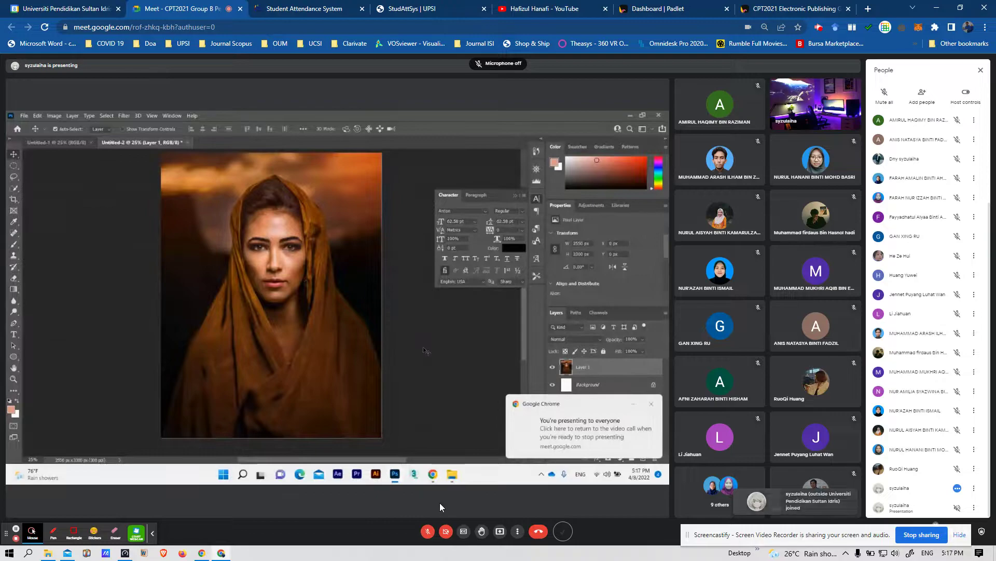
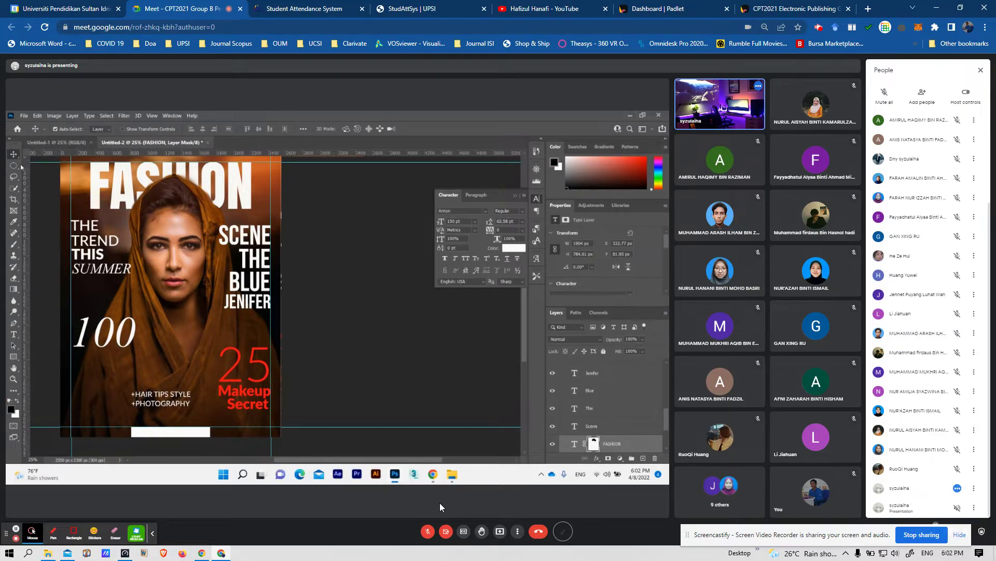
Change the font of the FASHION title to Vogue Regular in the shared Photoshop magazine cover
double_click(92, 176)
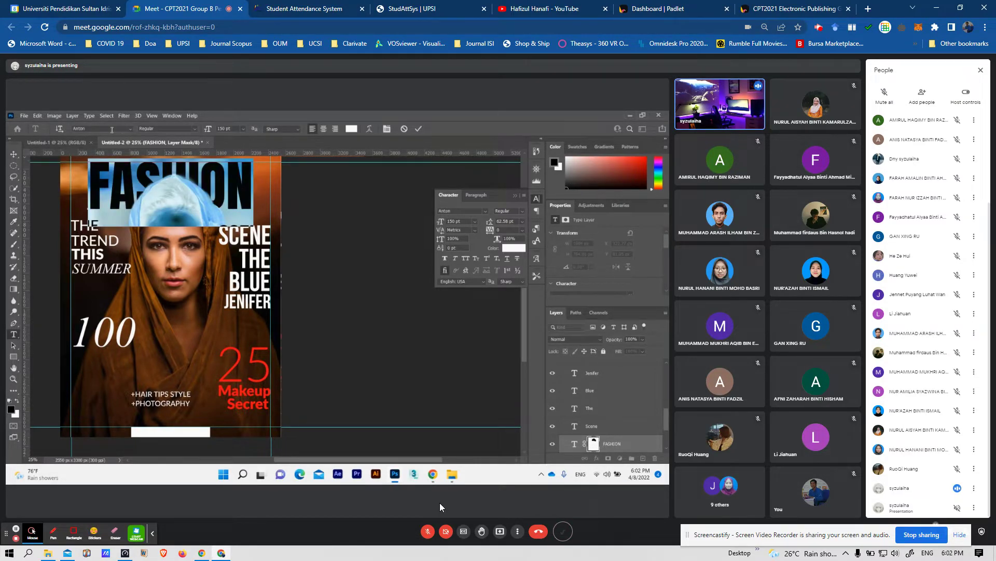
click(93, 128)
text(Vogue)
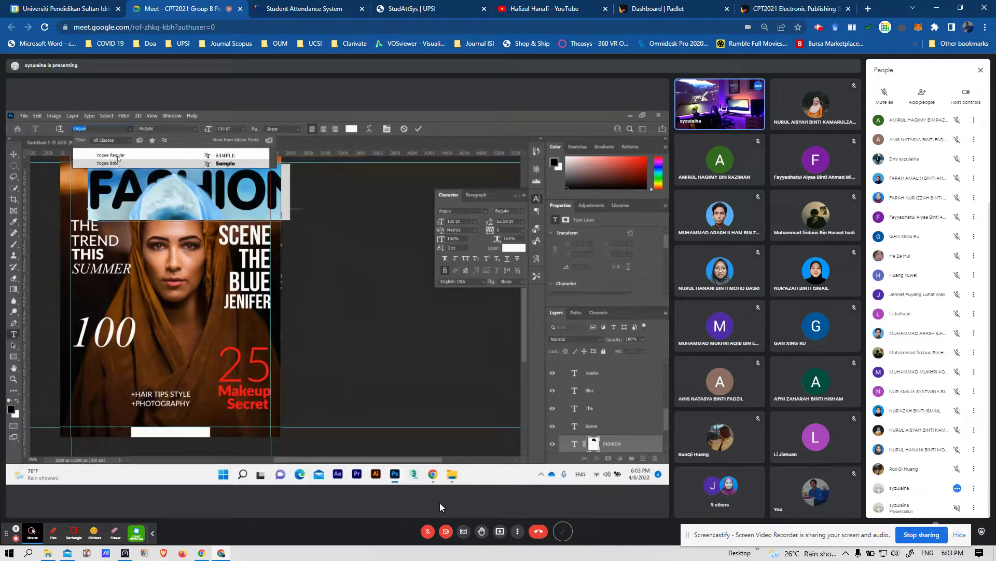
click(119, 155)
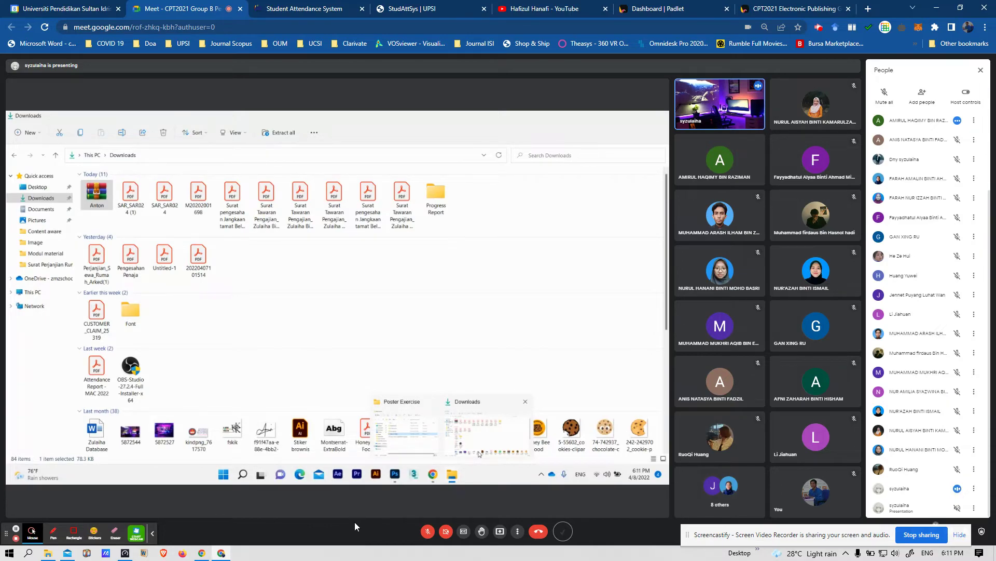
Unmute to speak, move the screen-sharing notice off the meeting controls to open the in-call messages, and mute again
mouse_move(297, 509)
click(427, 531)
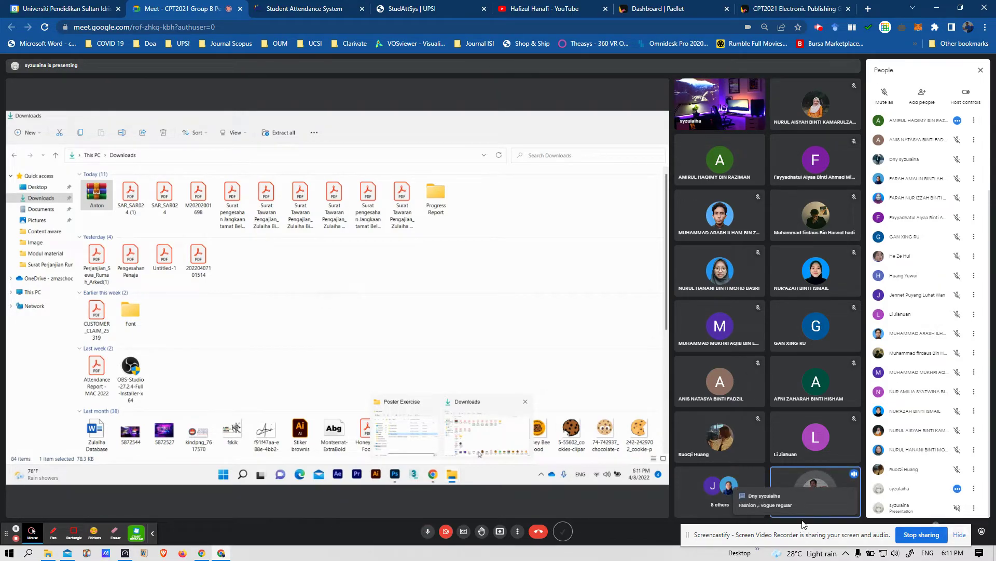
drag(812, 540, 701, 523)
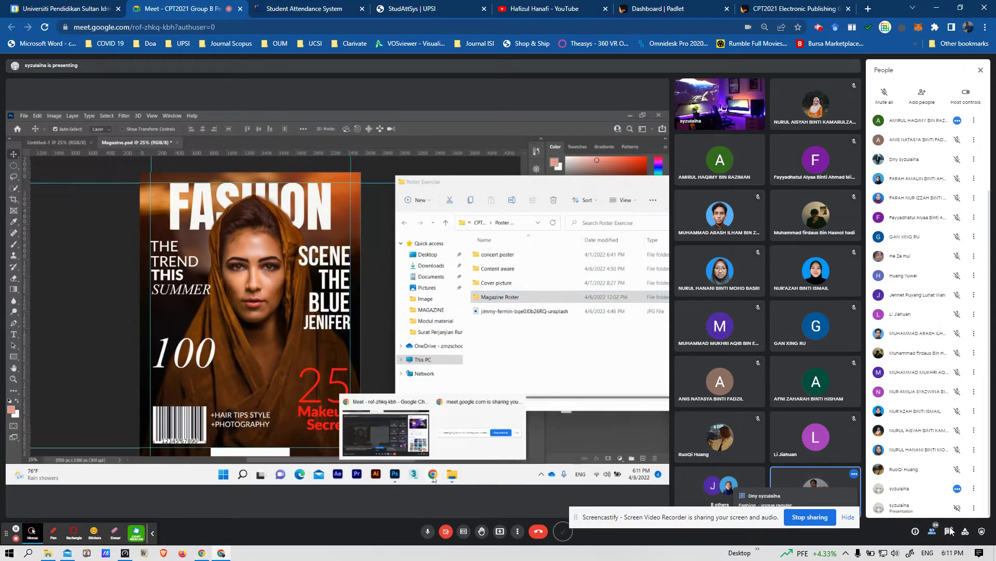
click(949, 531)
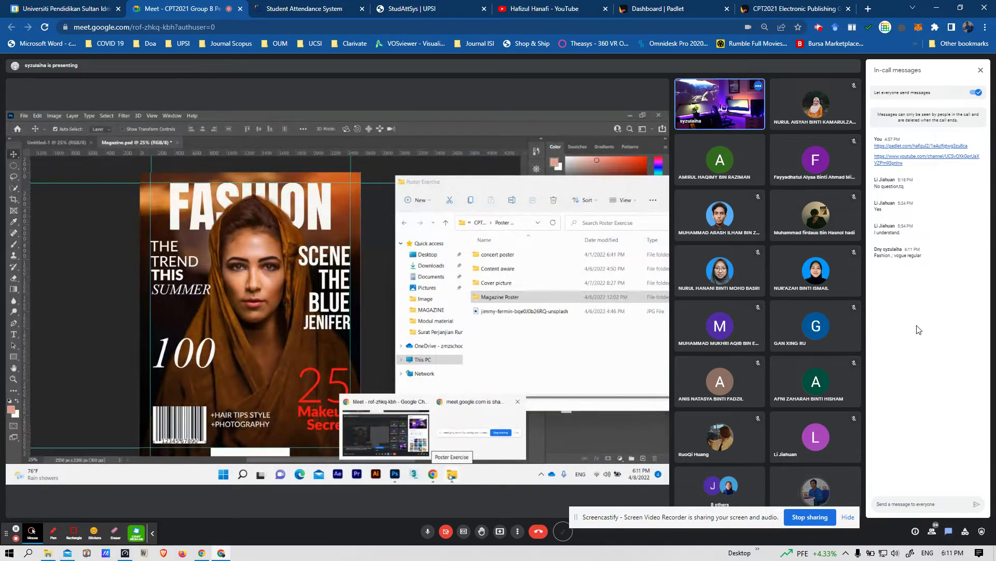
click(426, 532)
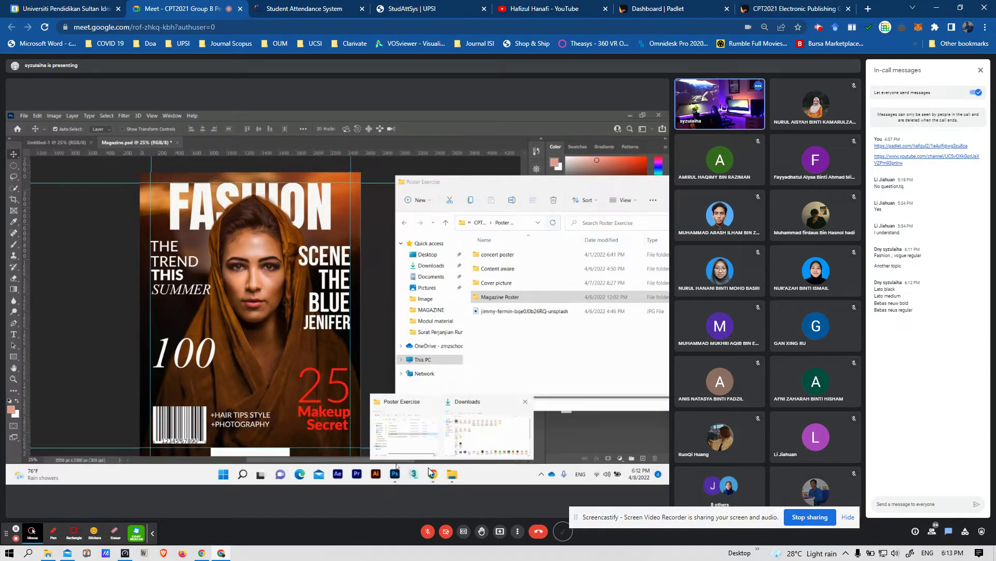
Move the screen-sharing notice away from the raised-hands notification and unmute the microphone
mouse_move(431, 475)
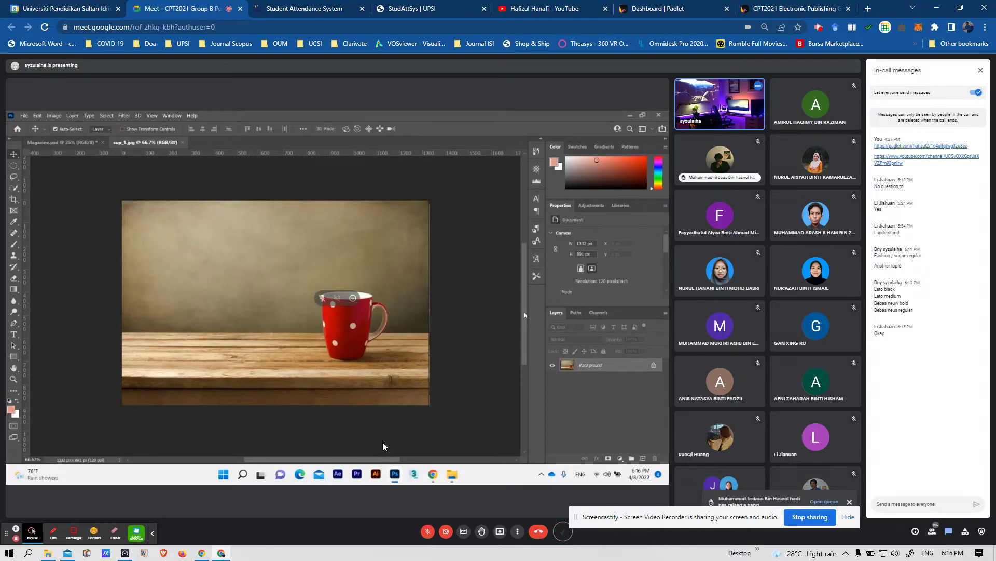
drag(748, 519, 812, 543)
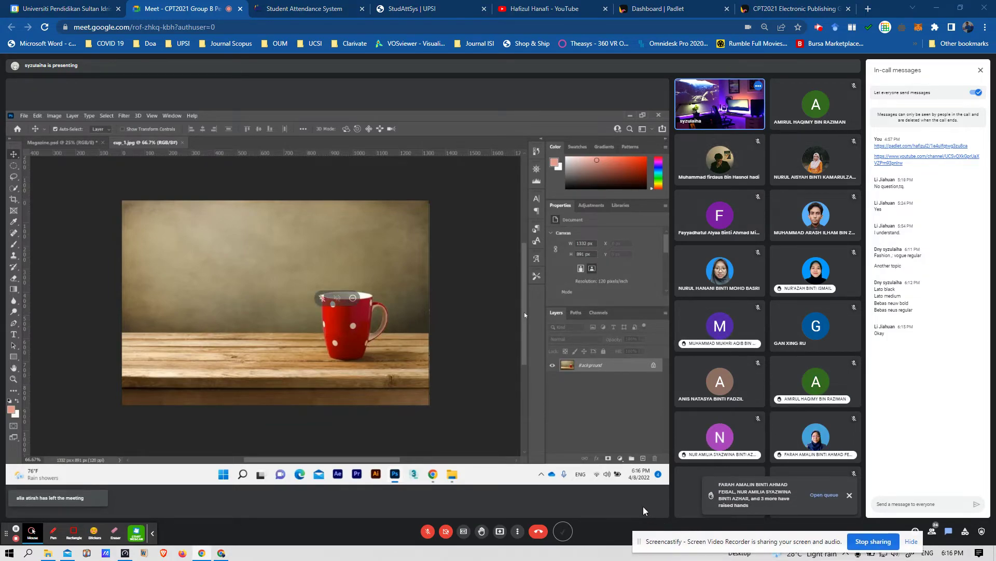
click(427, 530)
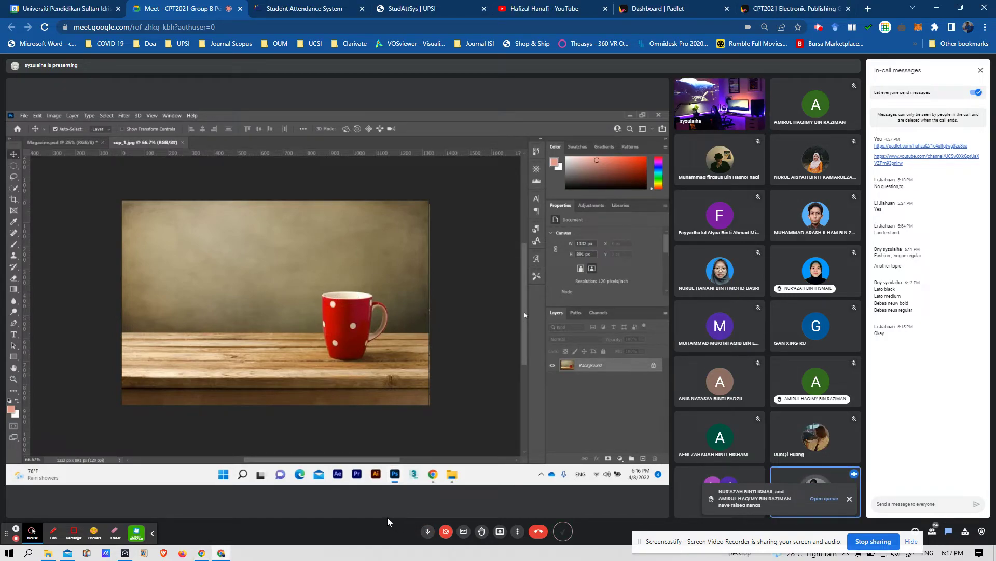
Copy the link of the CPT2021 Electronic Publishing Group B Padlet board and send it in the meeting chat
click(640, 6)
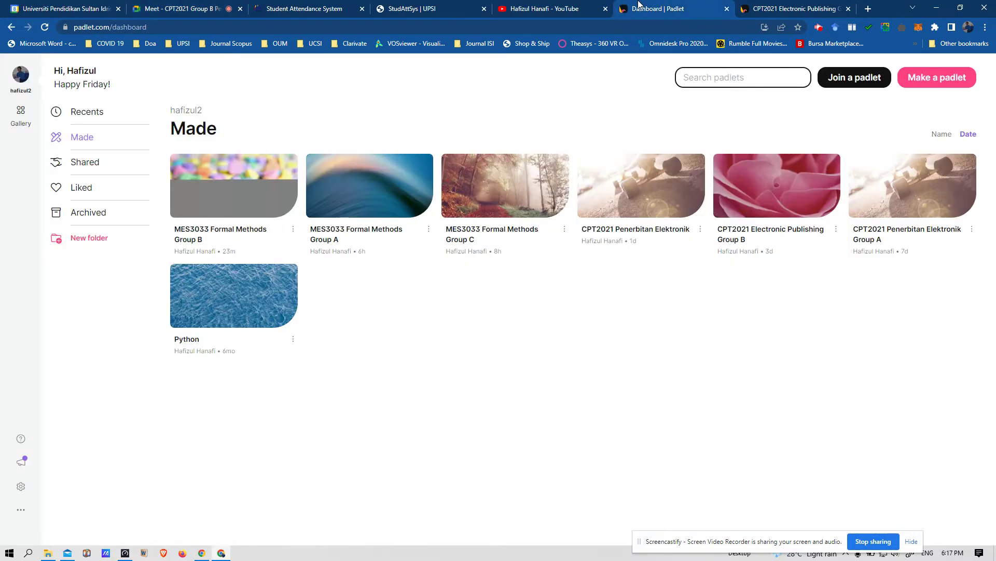
click(762, 9)
click(198, 29)
right_click(197, 29)
click(229, 67)
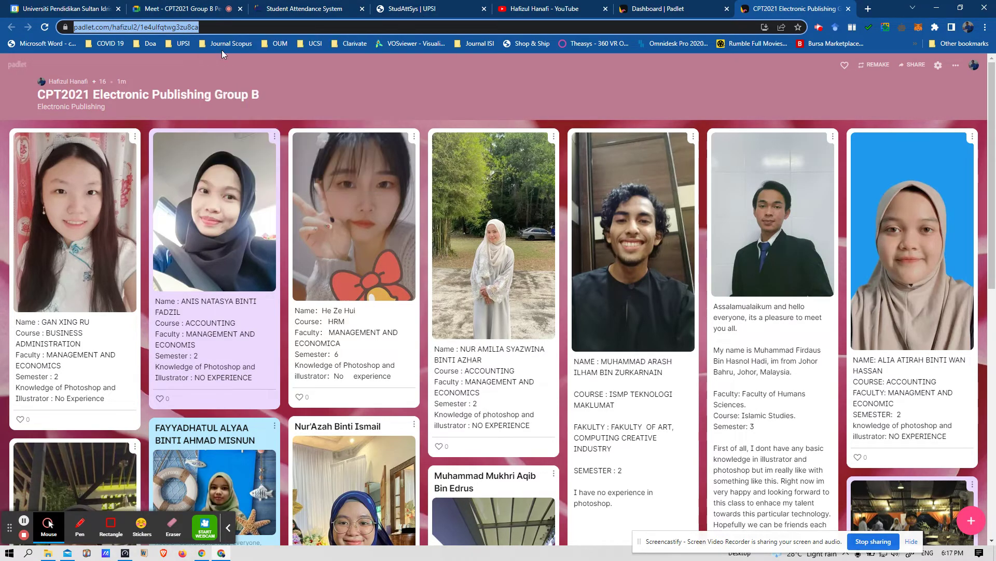
click(200, 4)
right_click(883, 503)
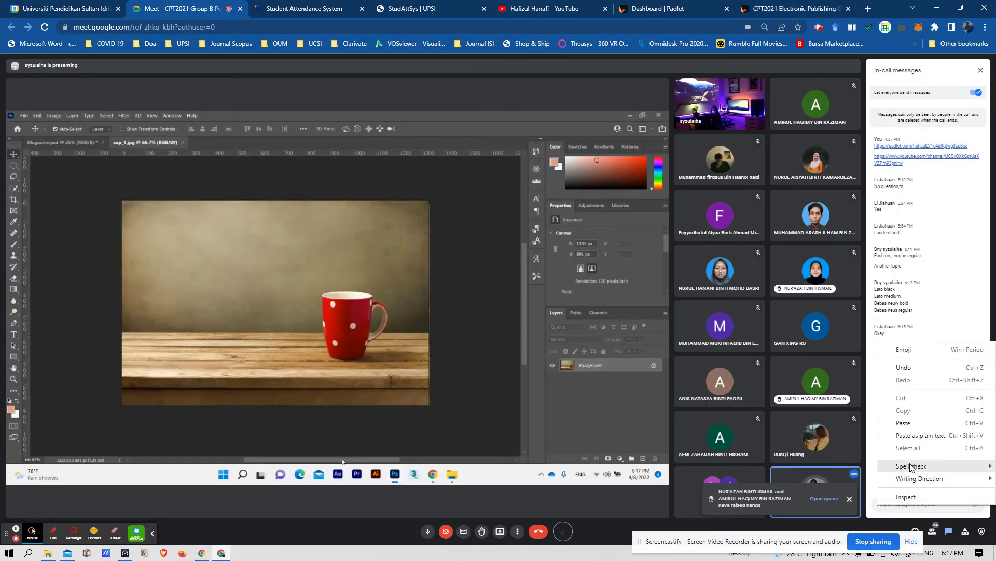
click(904, 423)
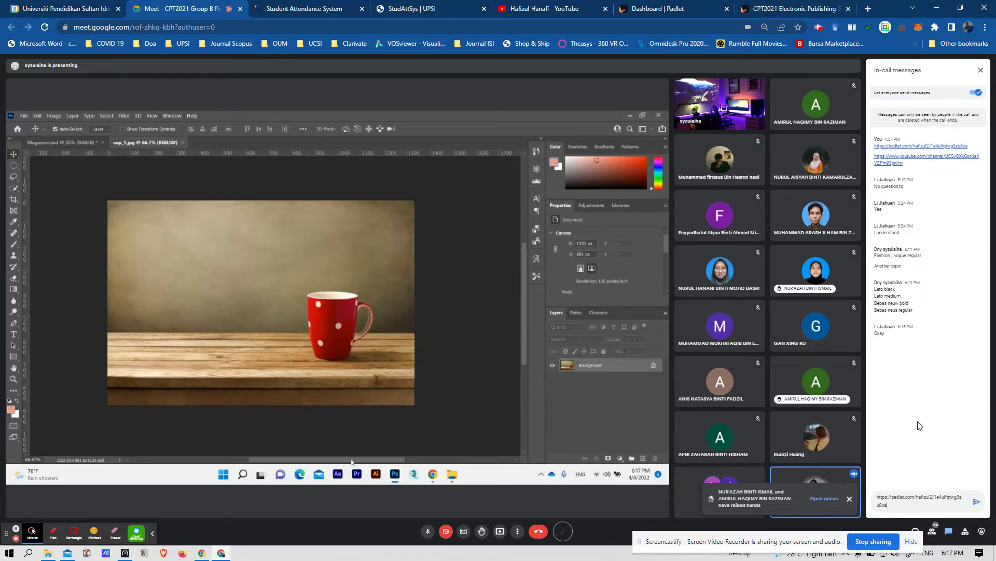
key(Return)
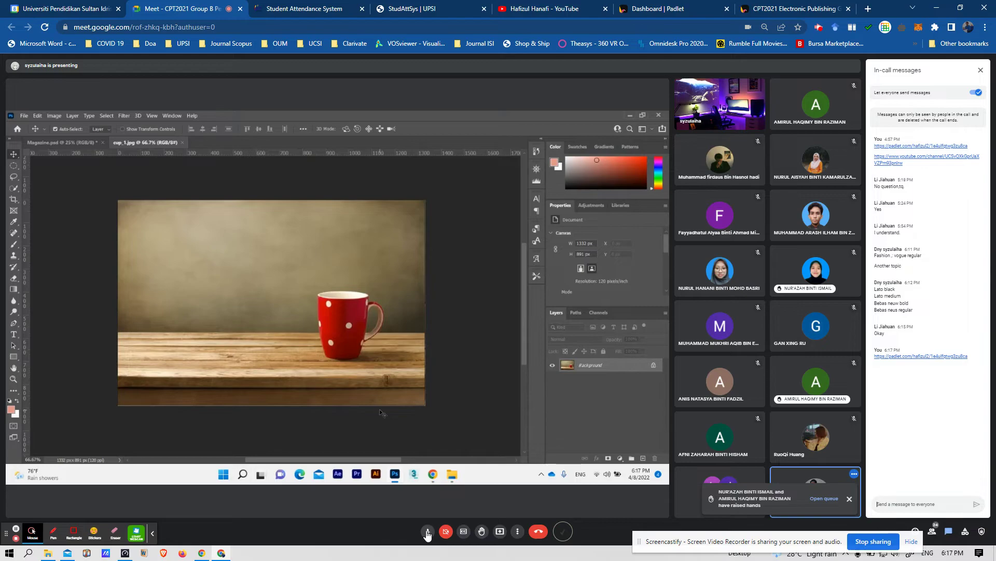
Alternate the microphone between muted and unmuted during the cup-removal demonstration, finishing unmuted
click(427, 531)
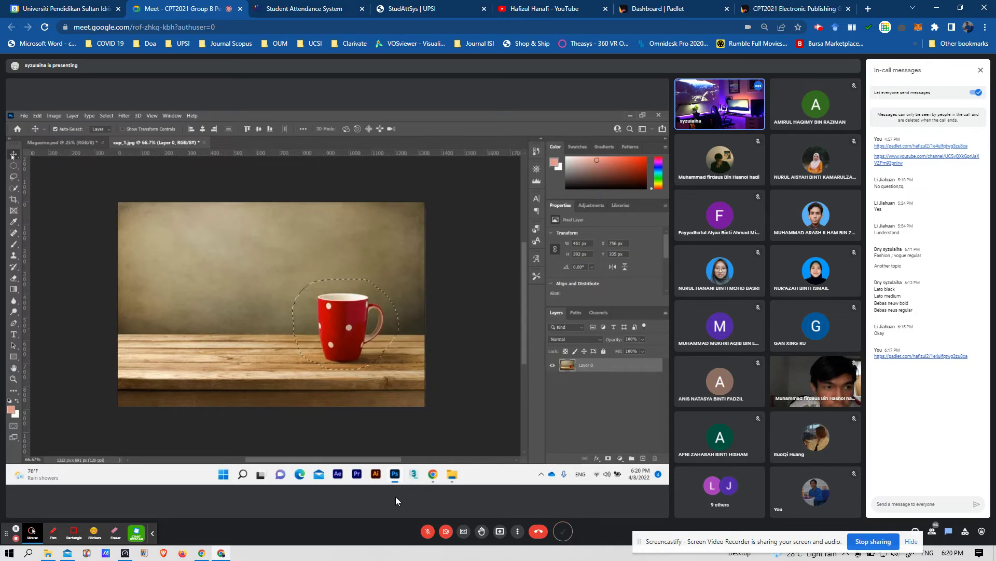
click(428, 530)
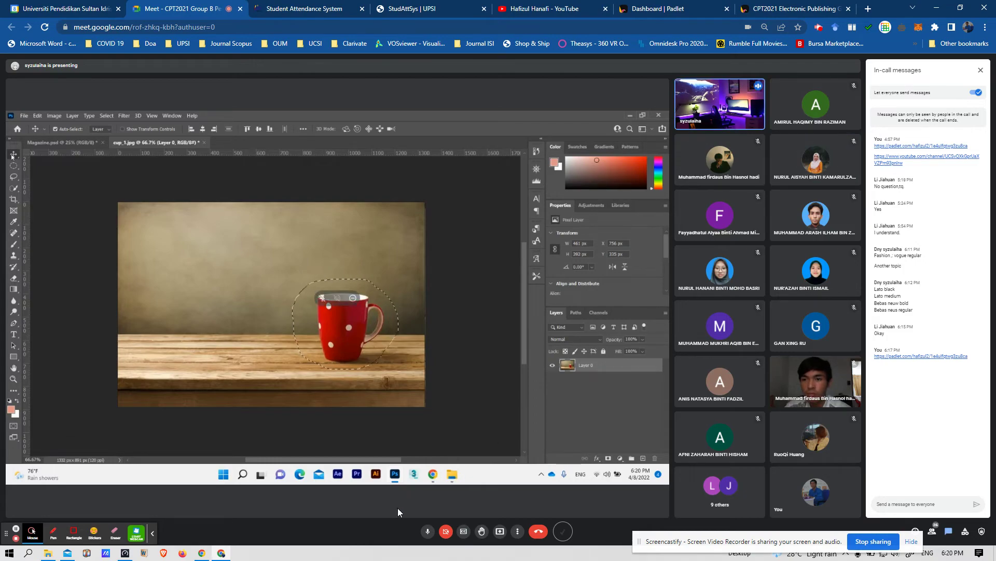
click(427, 531)
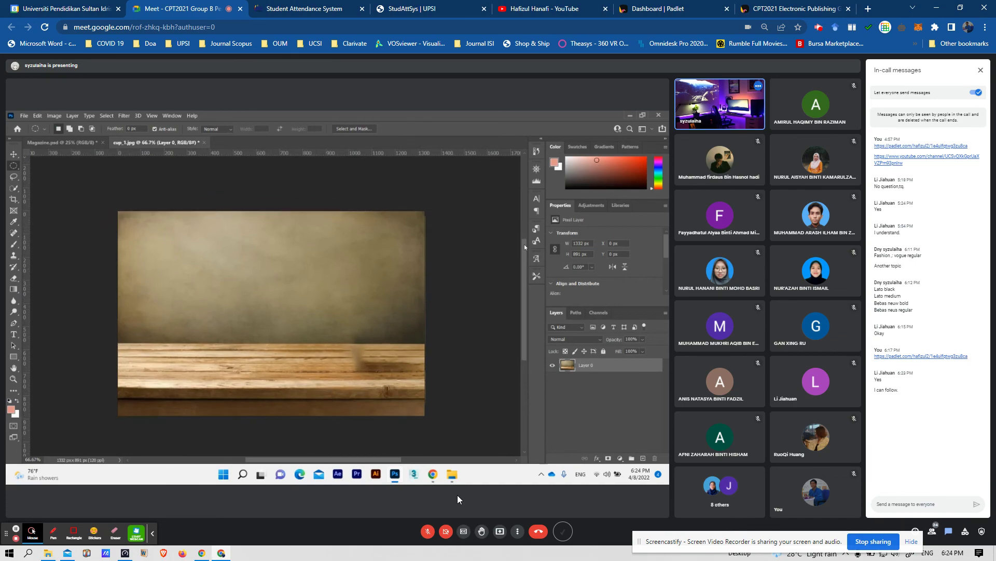
click(427, 531)
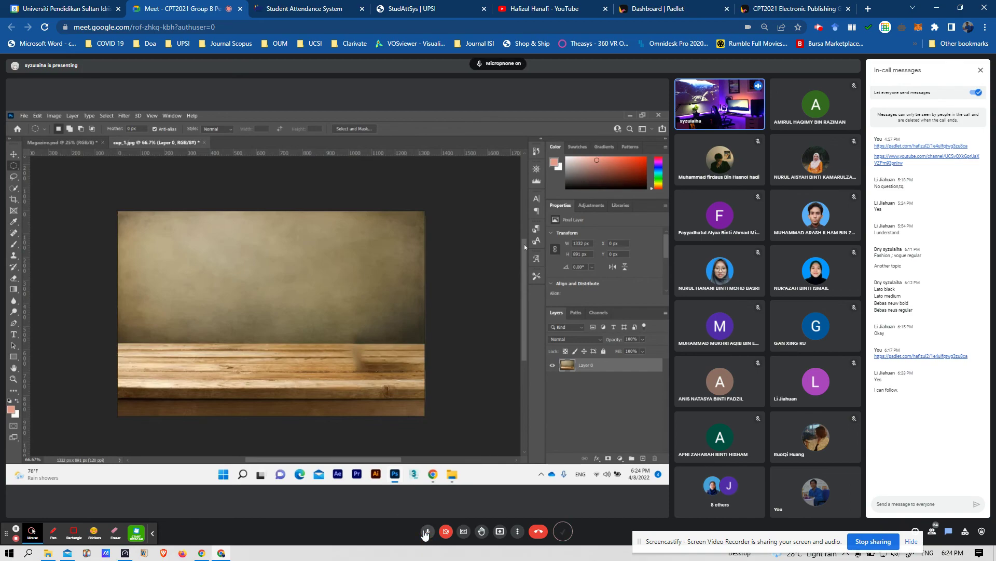
Move the screen-sharing notice clear of the meeting details control, mute the microphone briefly, and unmute it to speak
drag(657, 539, 643, 529)
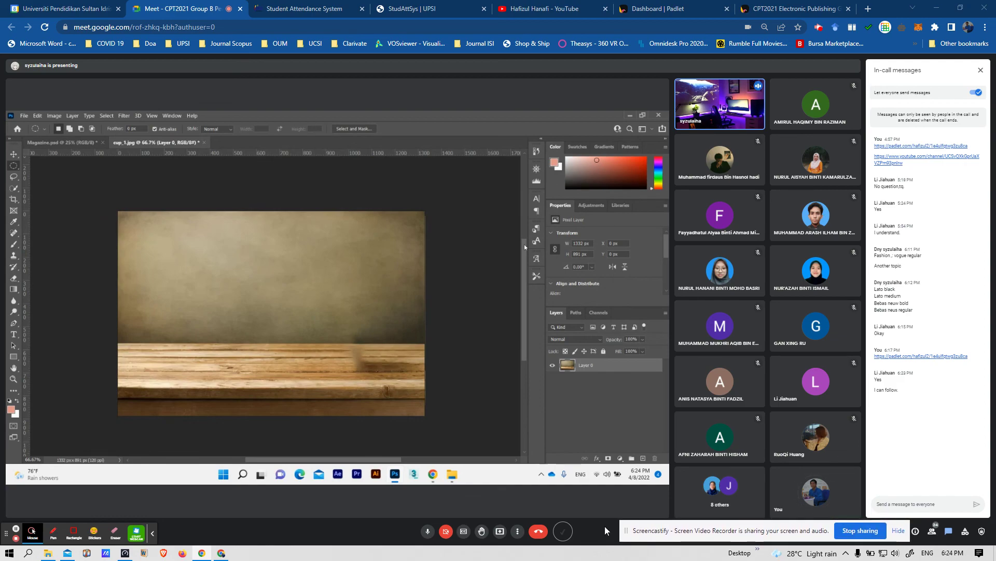
click(428, 530)
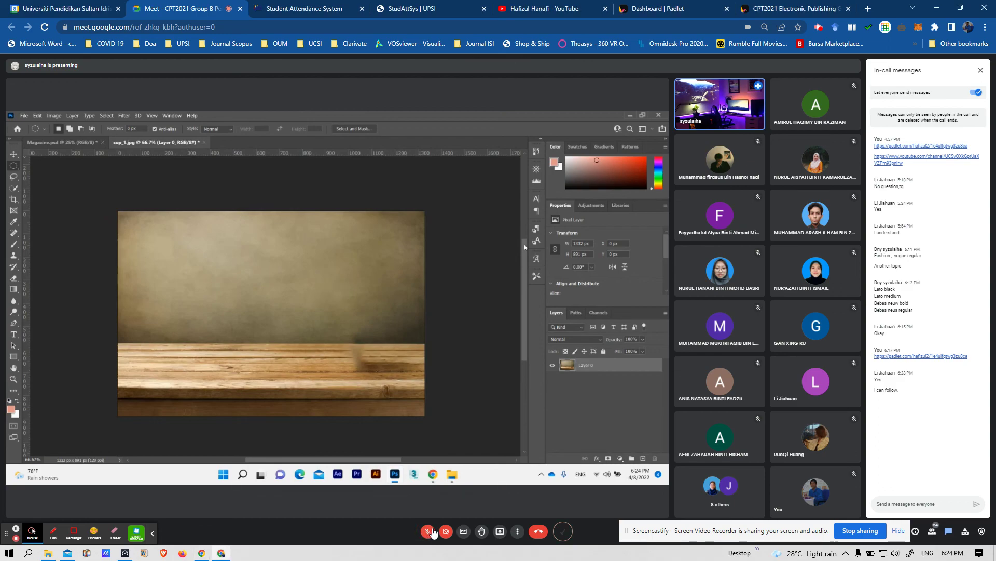
click(430, 530)
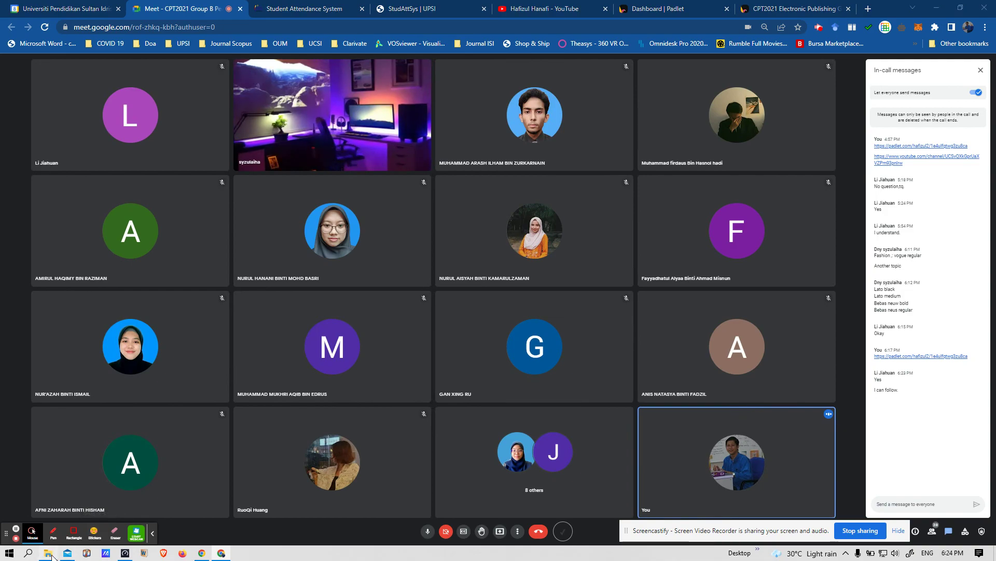
click(47, 552)
key(BackSpace)
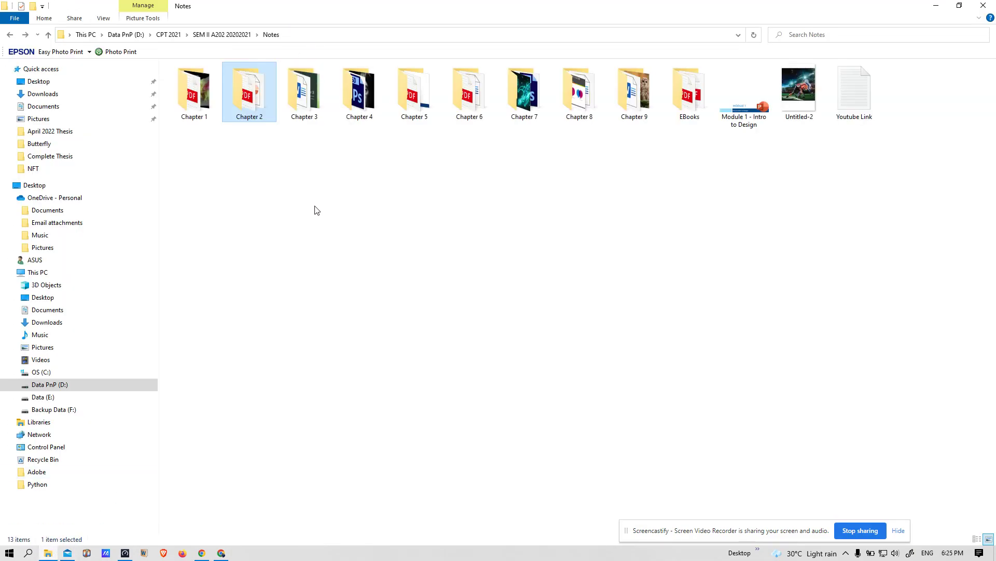
key(BackSpace)
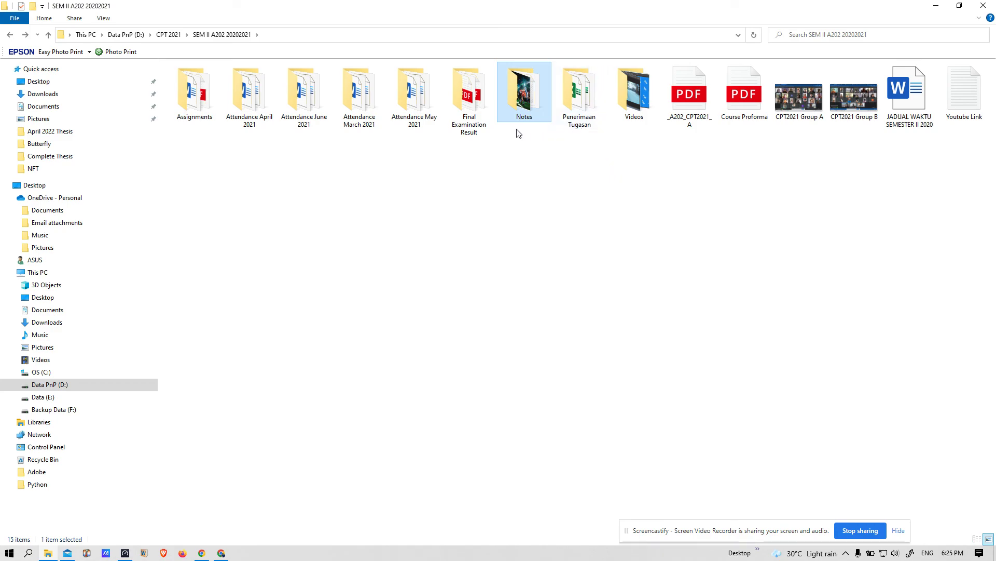
double_click(205, 106)
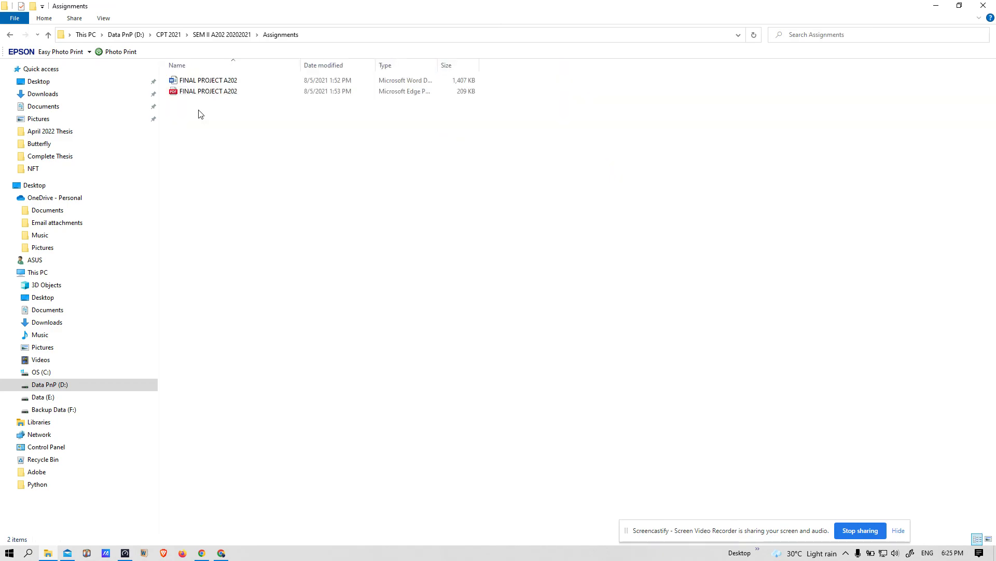
Examine the contents of the SEM II 20192020 and SEM II 20172018 folders inside CPT 2021, and return to CPT 2021
key(BackSpace)
key(BackSpace)
double_click(807, 115)
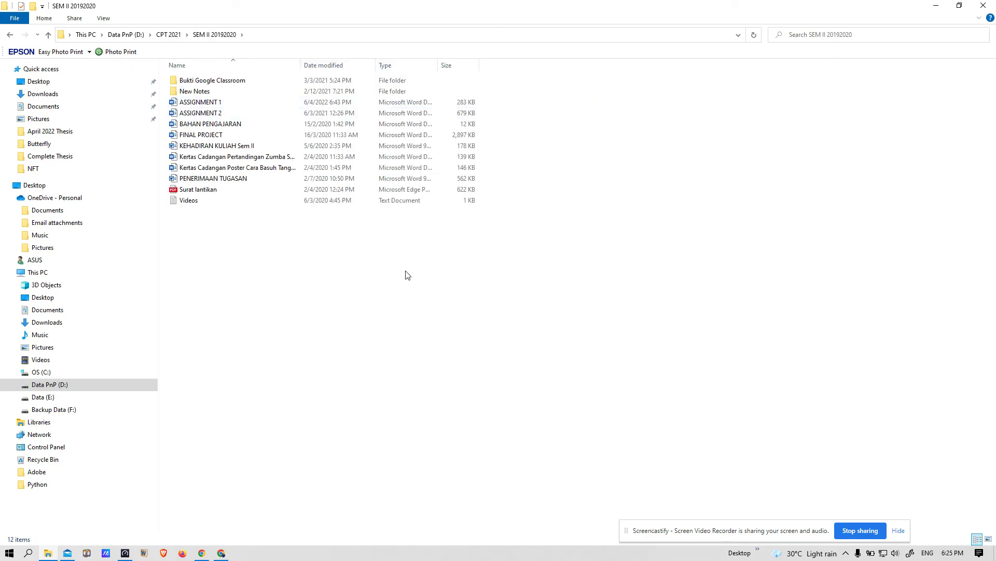
key(BackSpace)
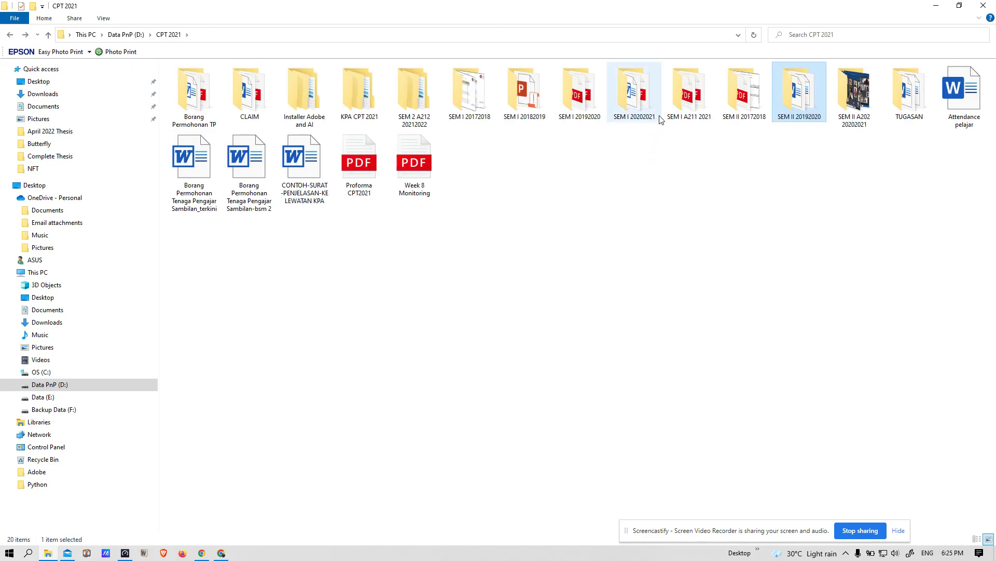
click(751, 98)
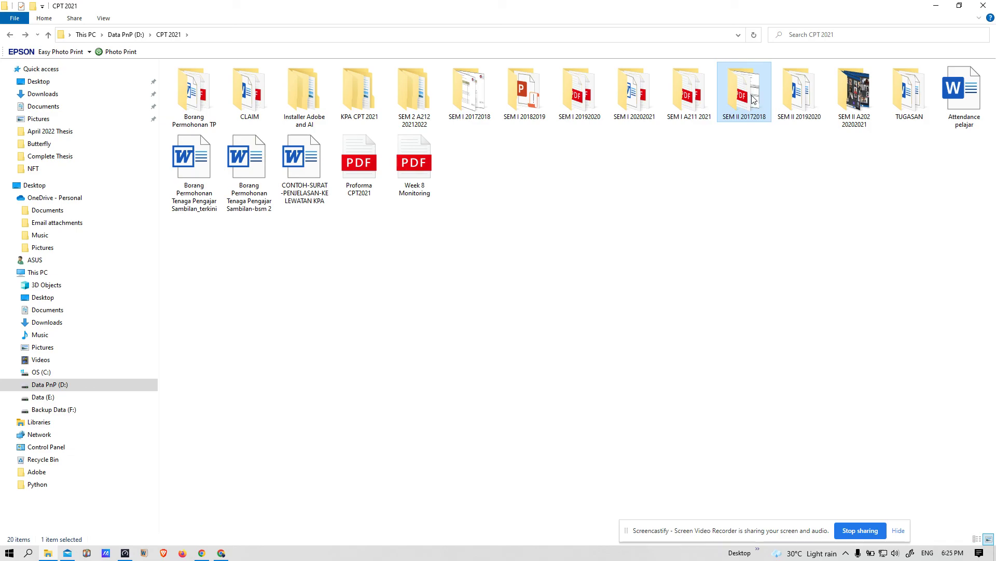
double_click(755, 99)
key(BackSpace)
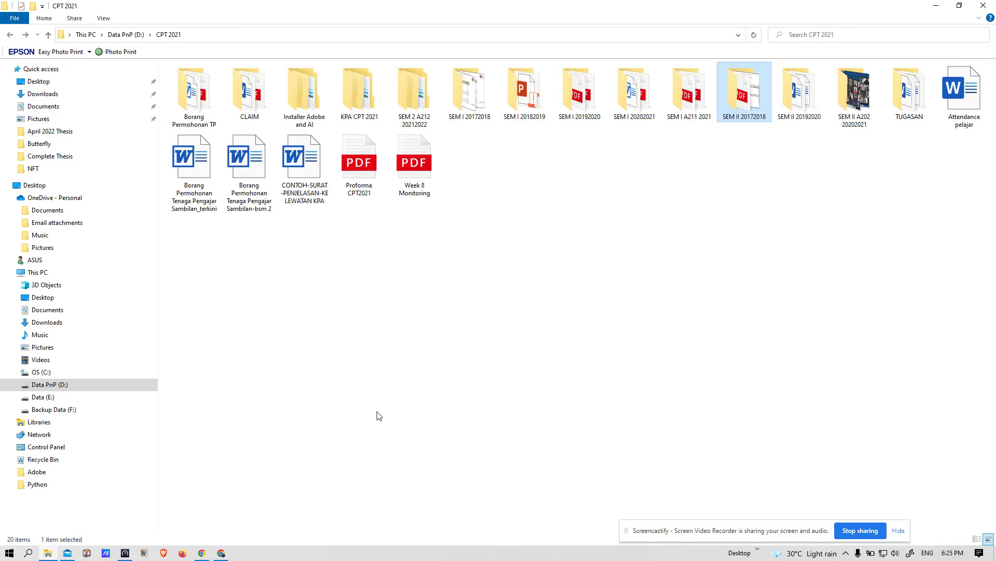